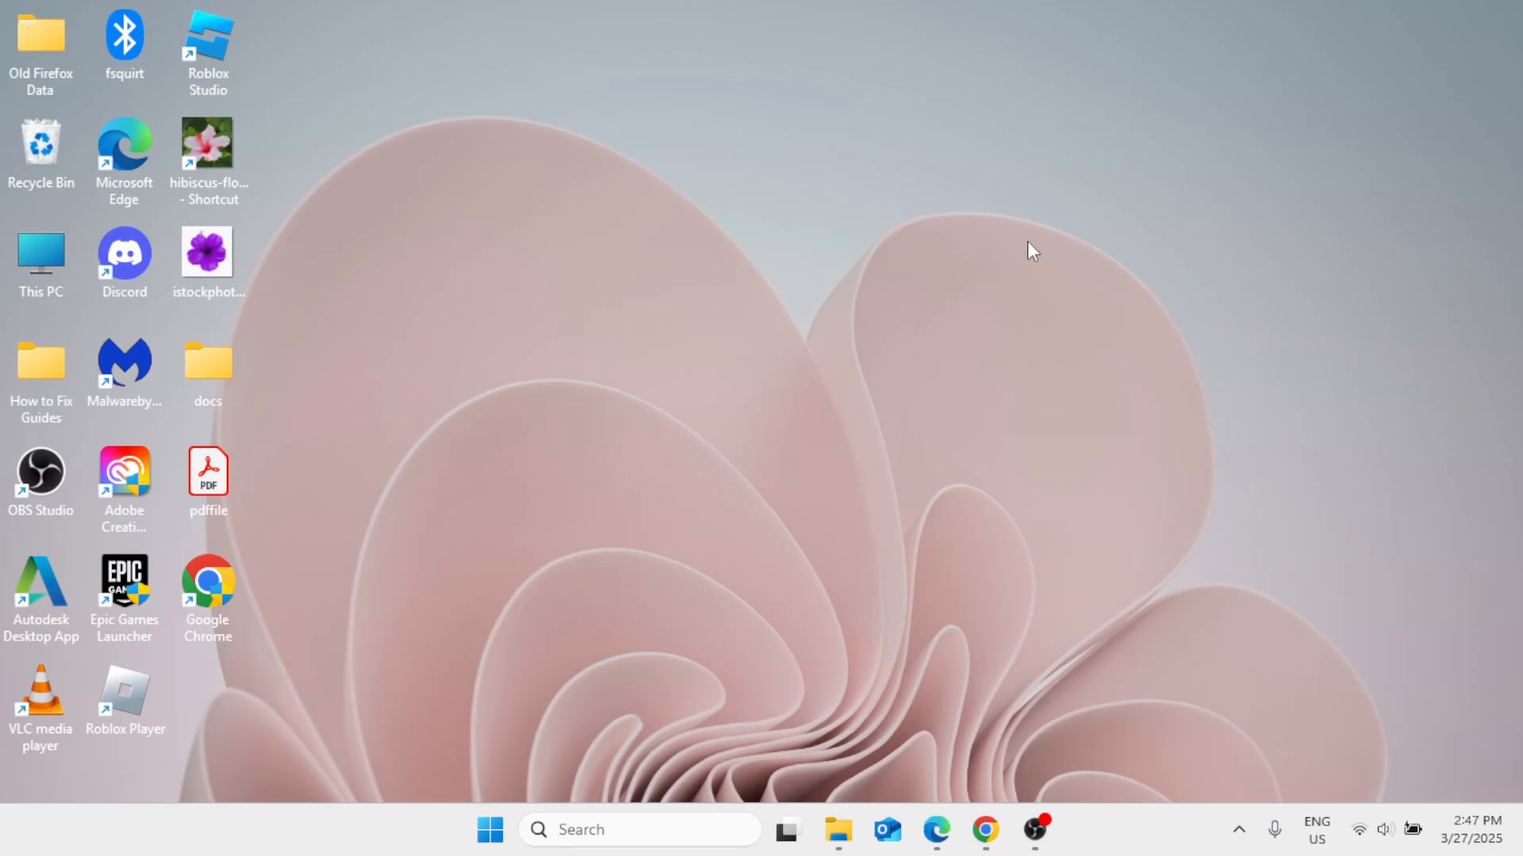
# Step: Open the Startup apps page in Settings and review which apps start automatically at sign-in
pyautogui.click(490, 830)
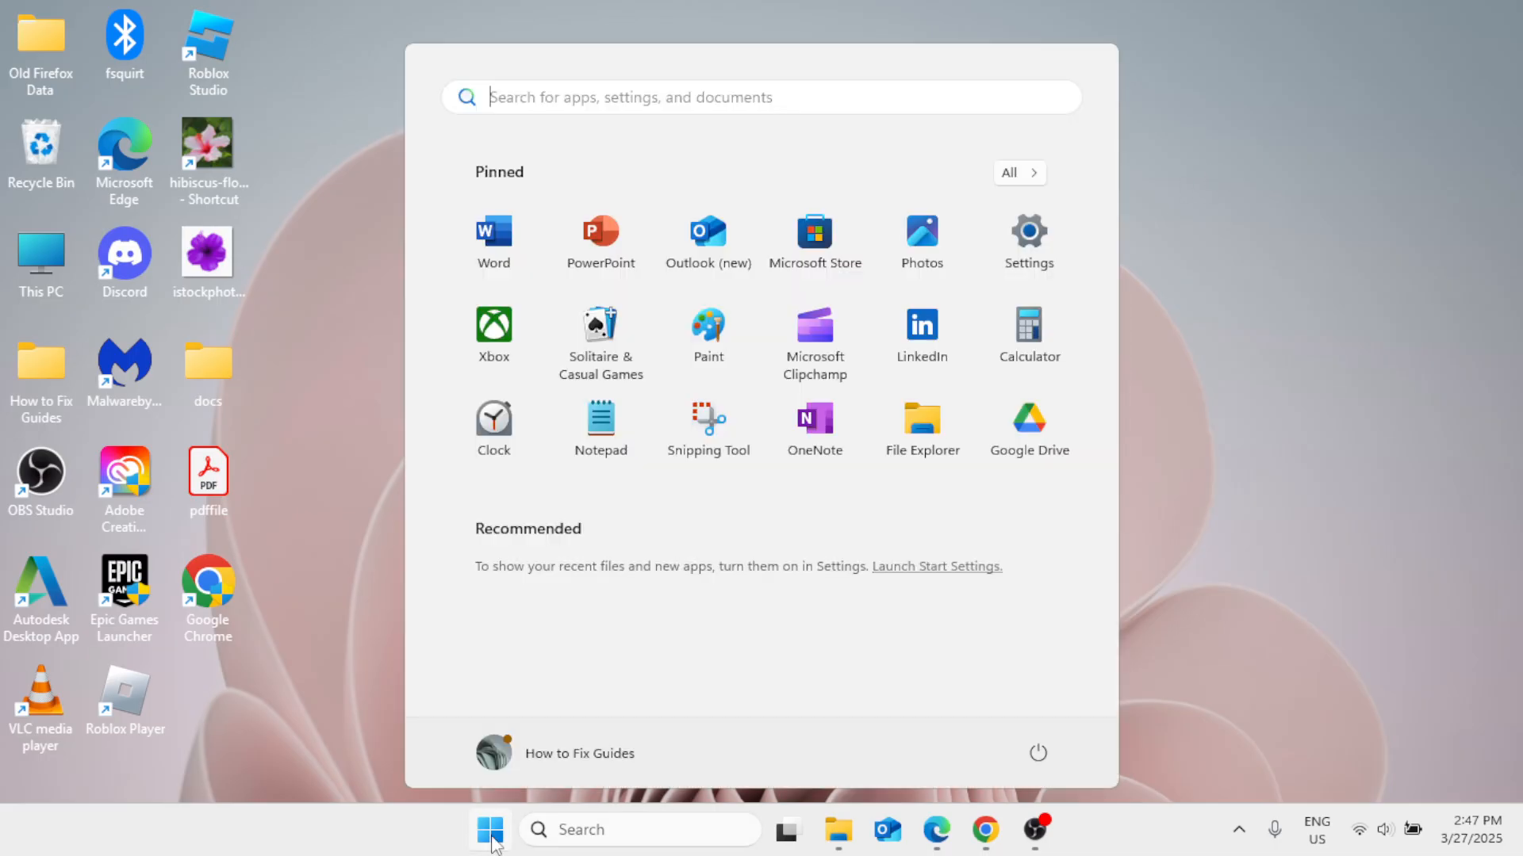
pyautogui.click(1007, 259)
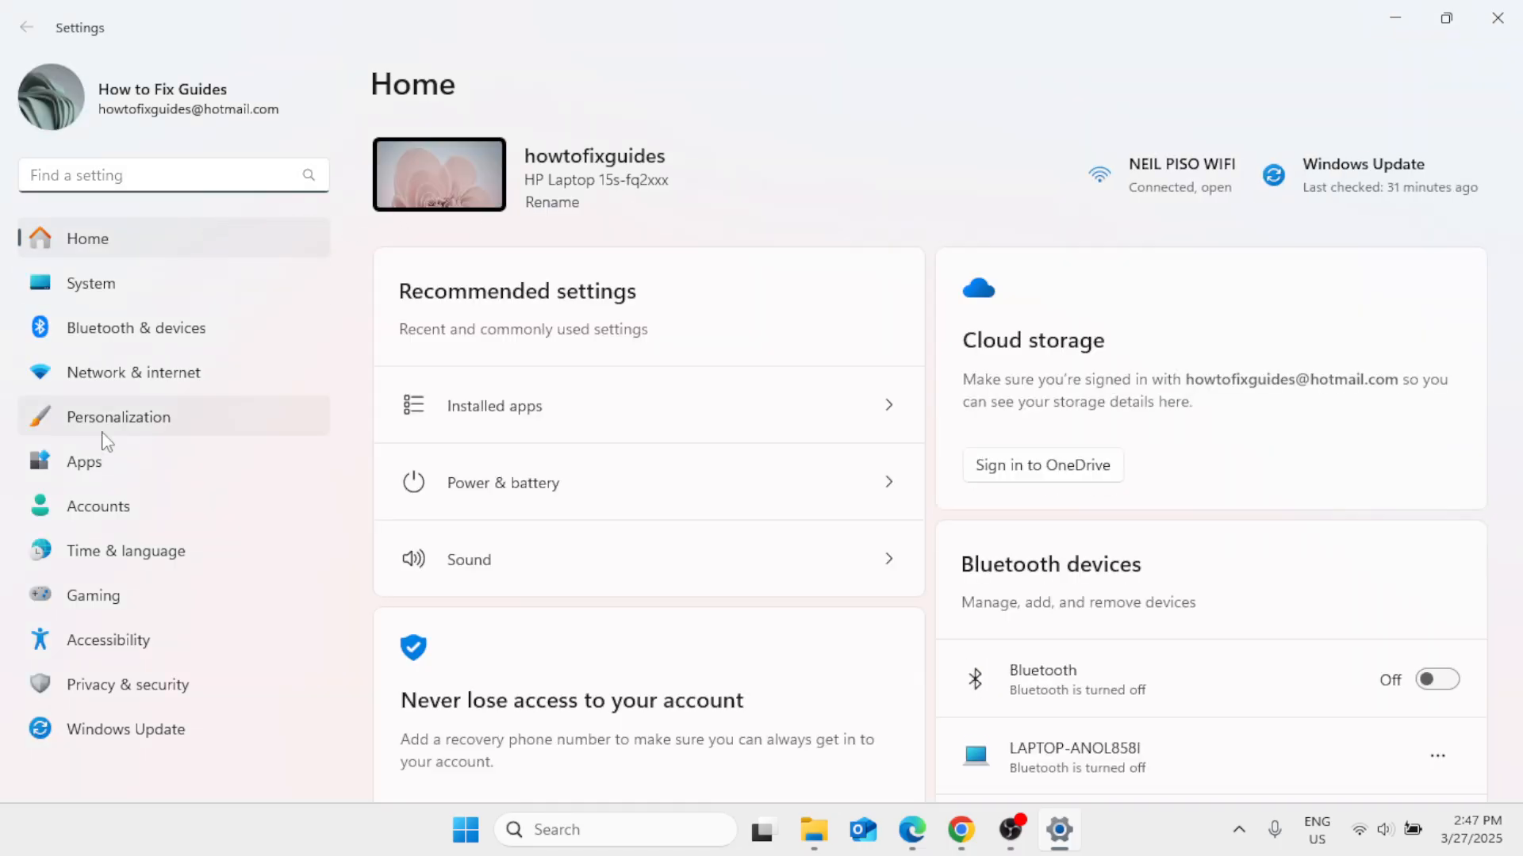
pyautogui.click(94, 474)
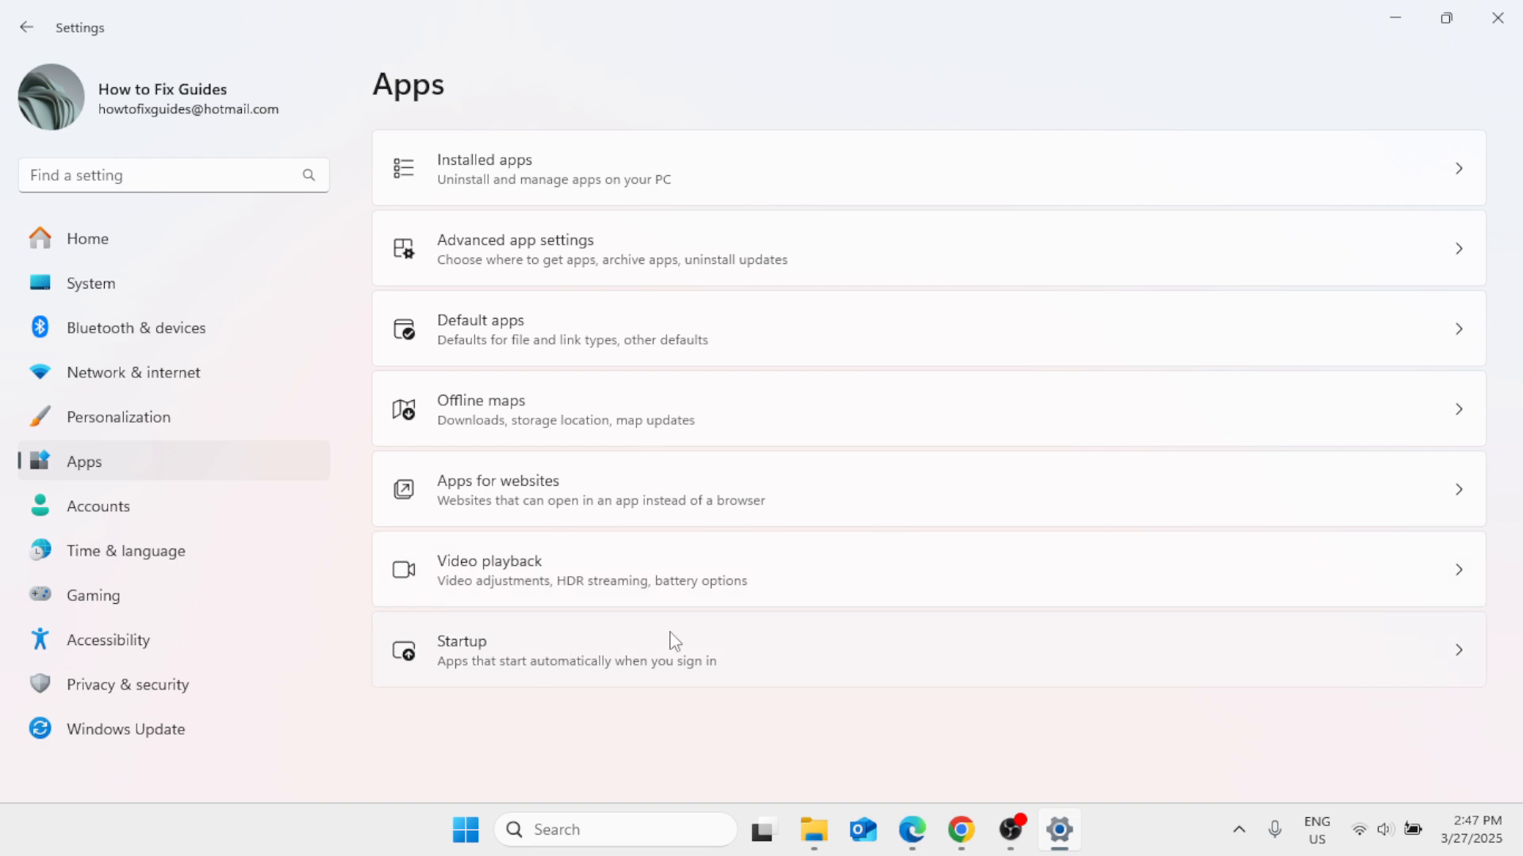
pyautogui.click(684, 660)
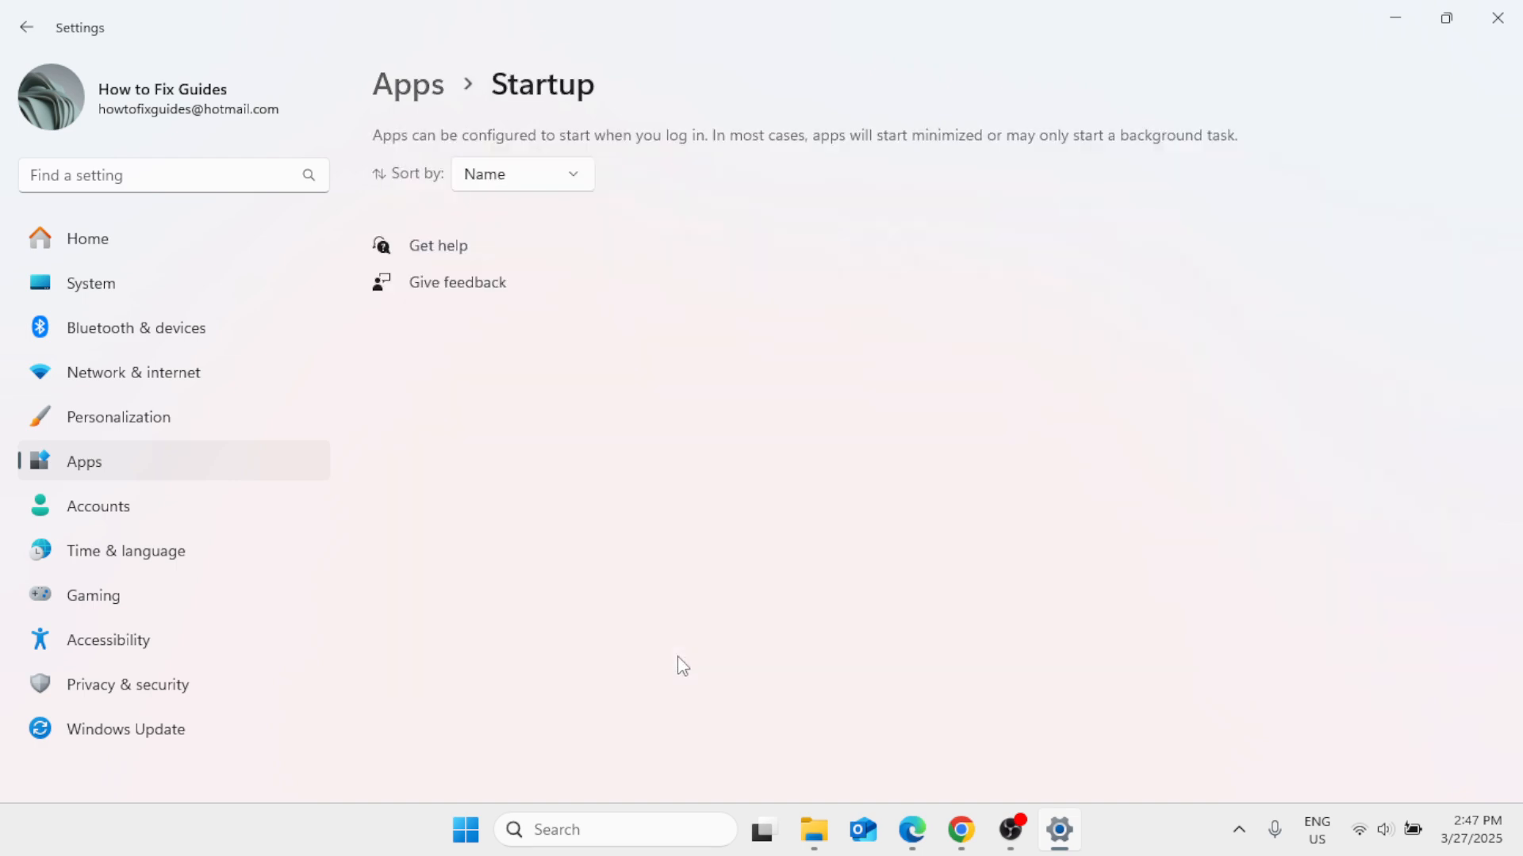
pyautogui.scroll(-15, 712, 529)
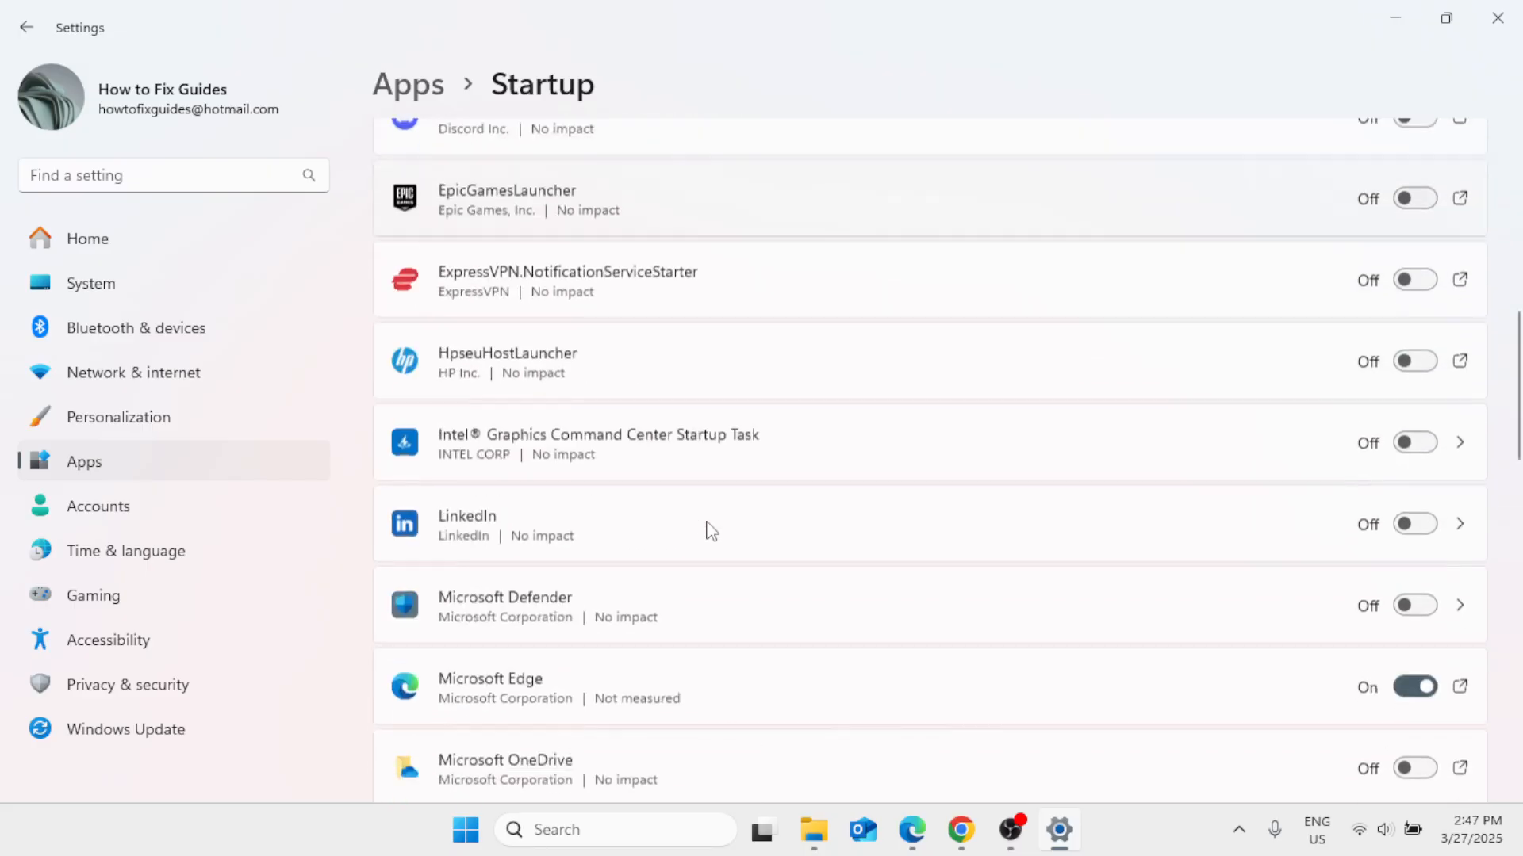
pyautogui.scroll(-7, 711, 530)
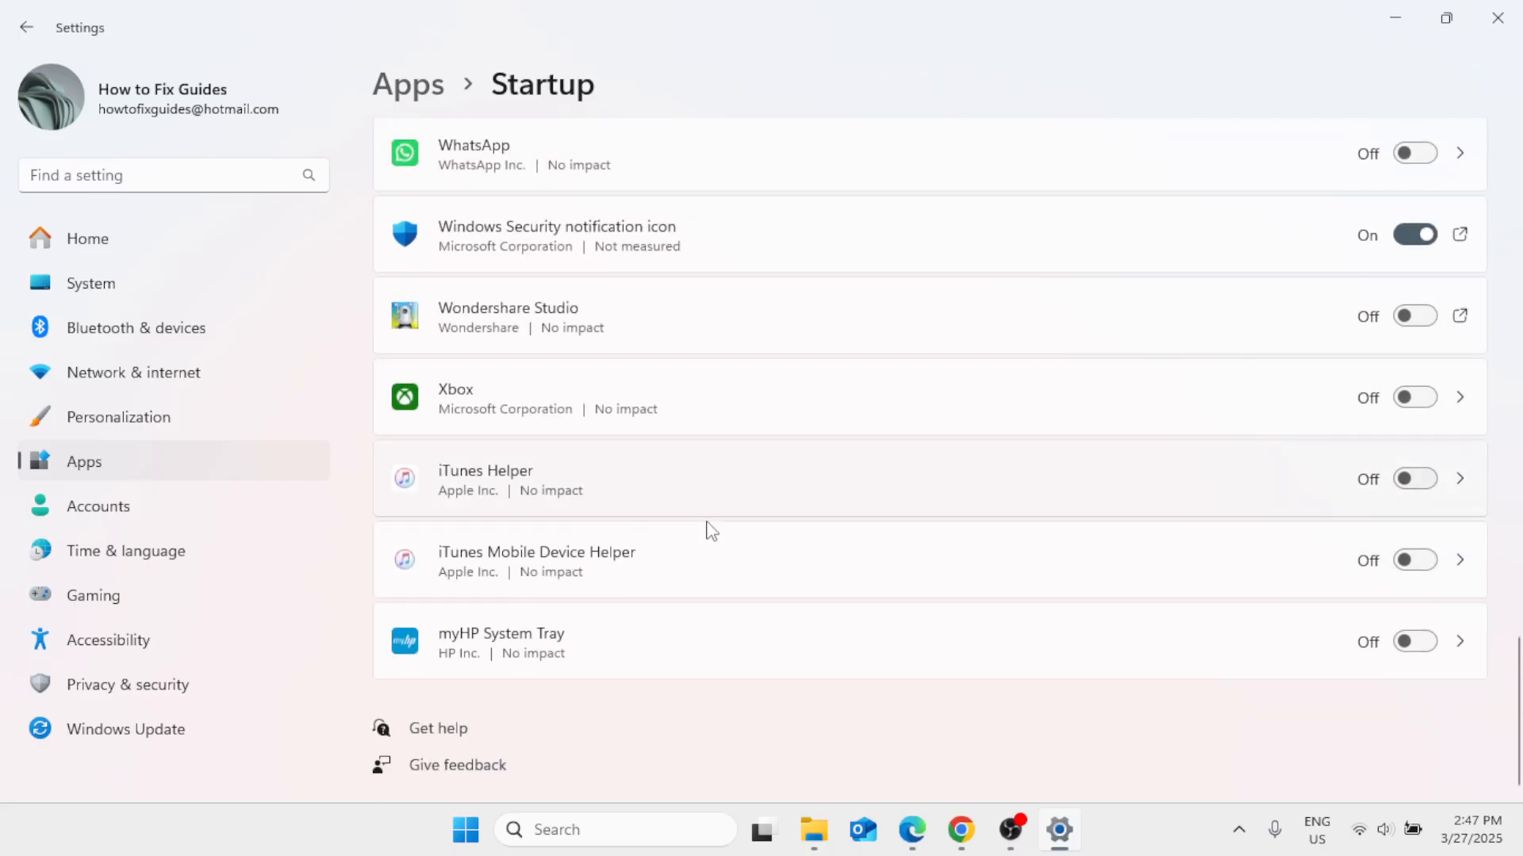
pyautogui.scroll(5, 711, 530)
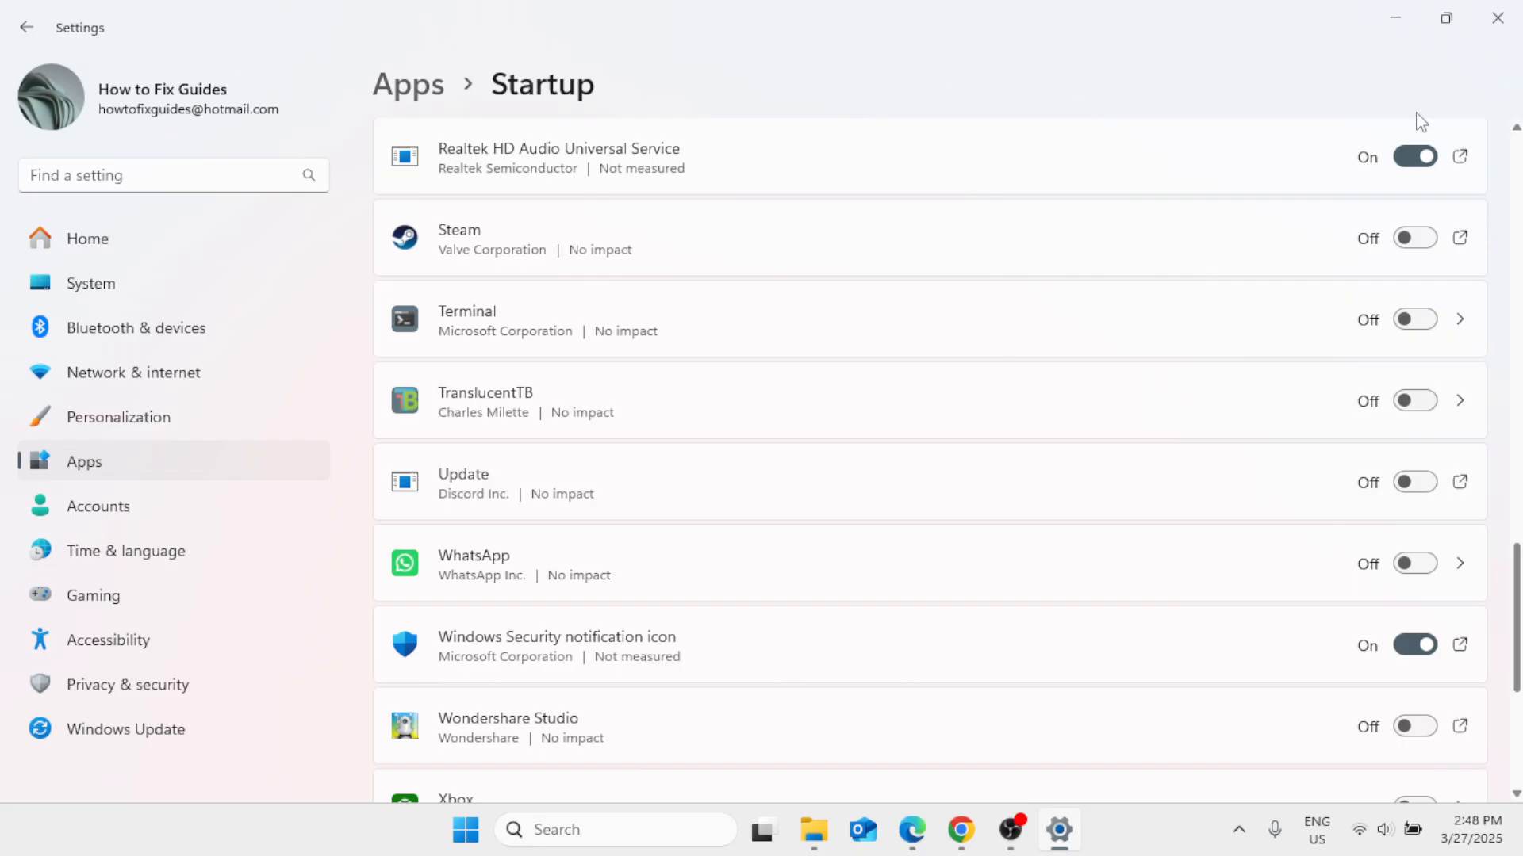
# Step: Switch Steam's automatic startup on and back off, and close Settings
pyautogui.click(1420, 238)
pyautogui.click(1420, 238)
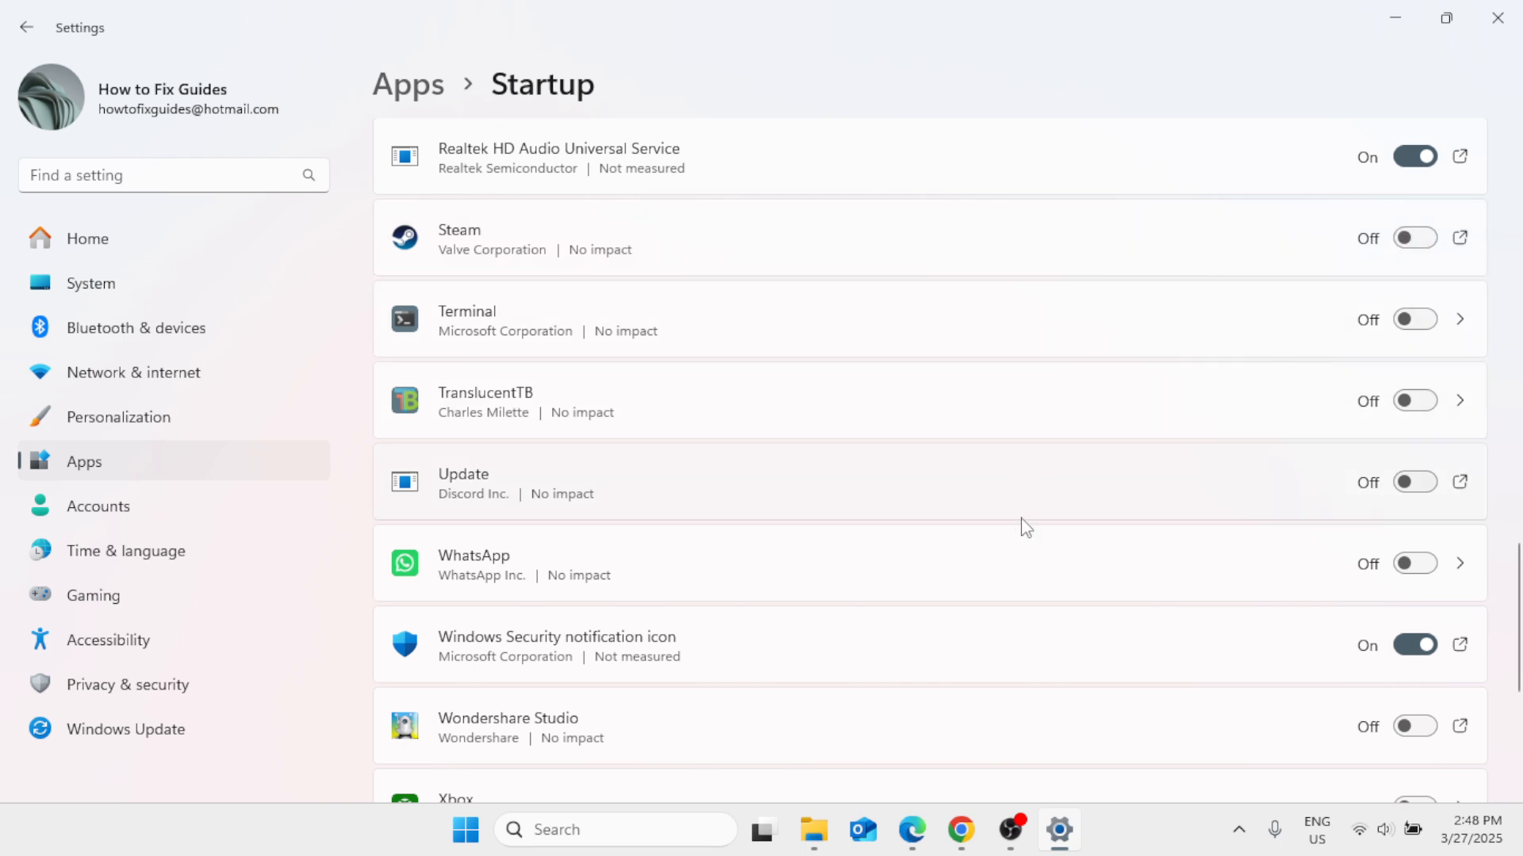
pyautogui.scroll(10, 1023, 532)
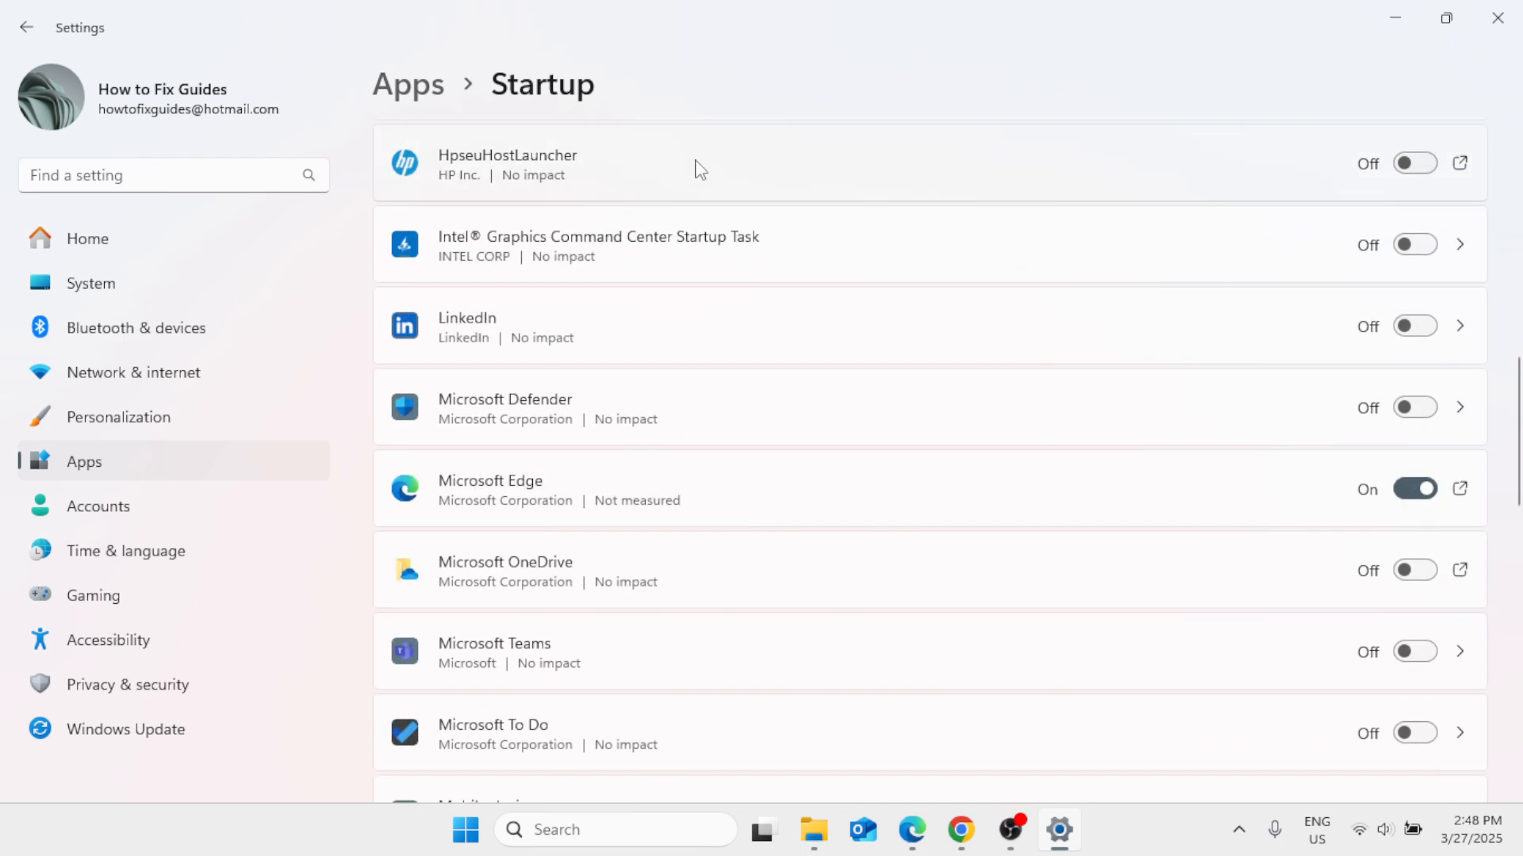
pyautogui.click(1497, 17)
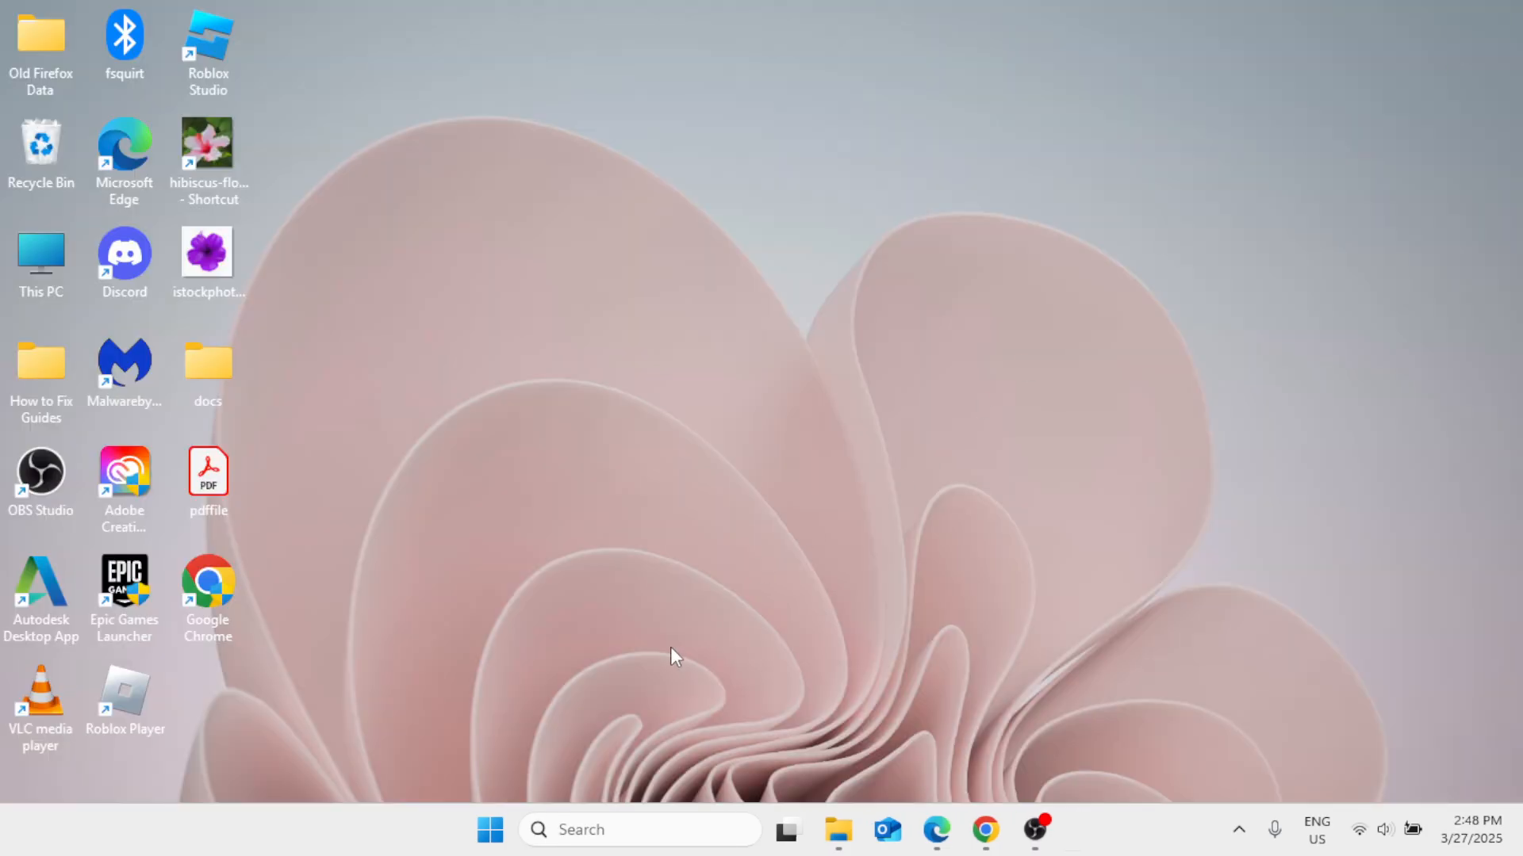
# Step: Reopen Settings and go to the list of installed apps
pyautogui.click(491, 829)
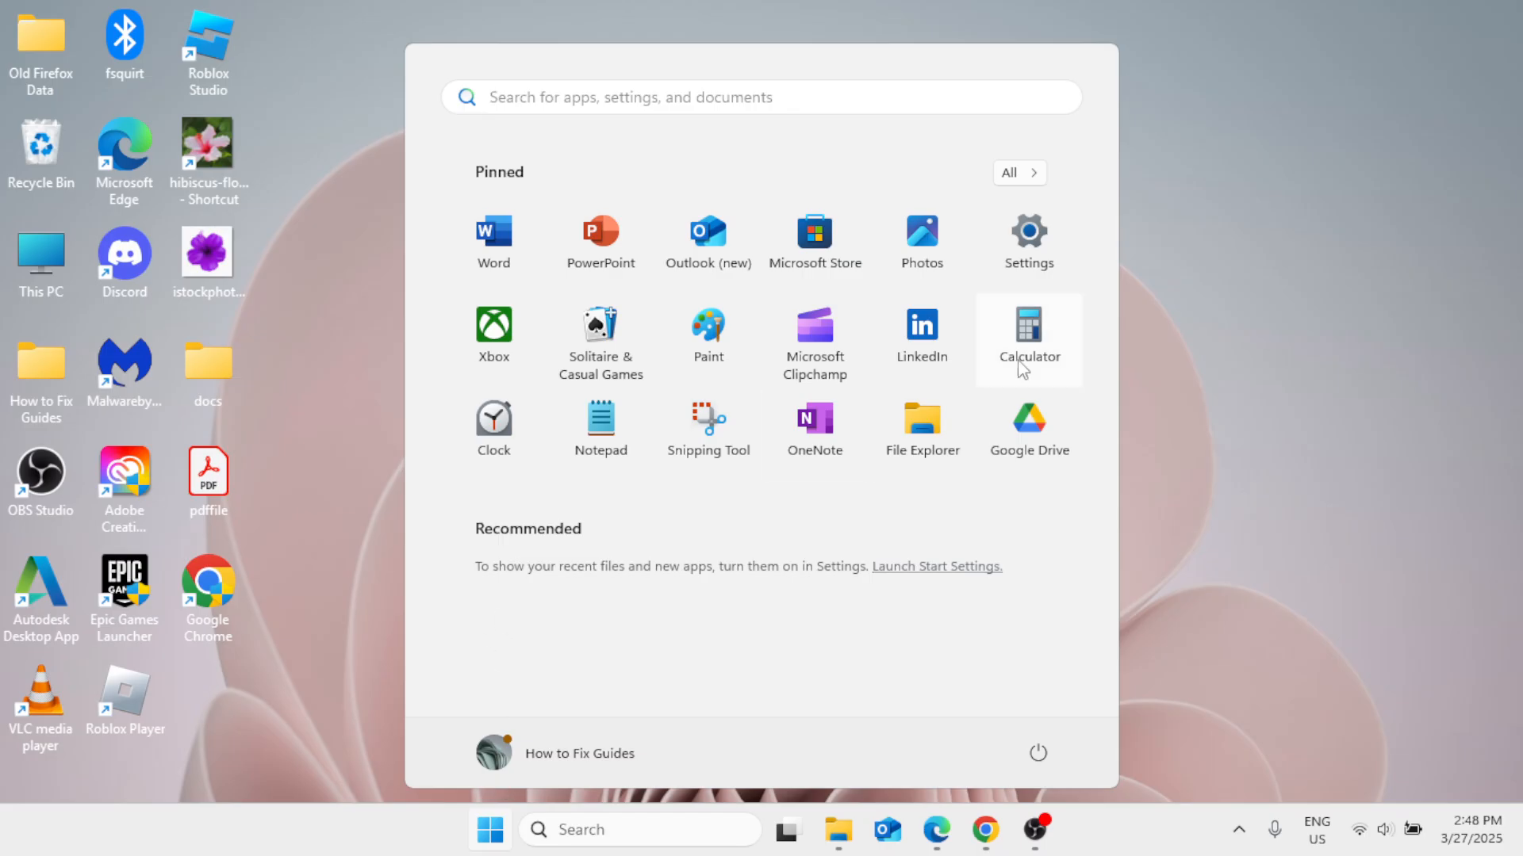
pyautogui.click(1034, 271)
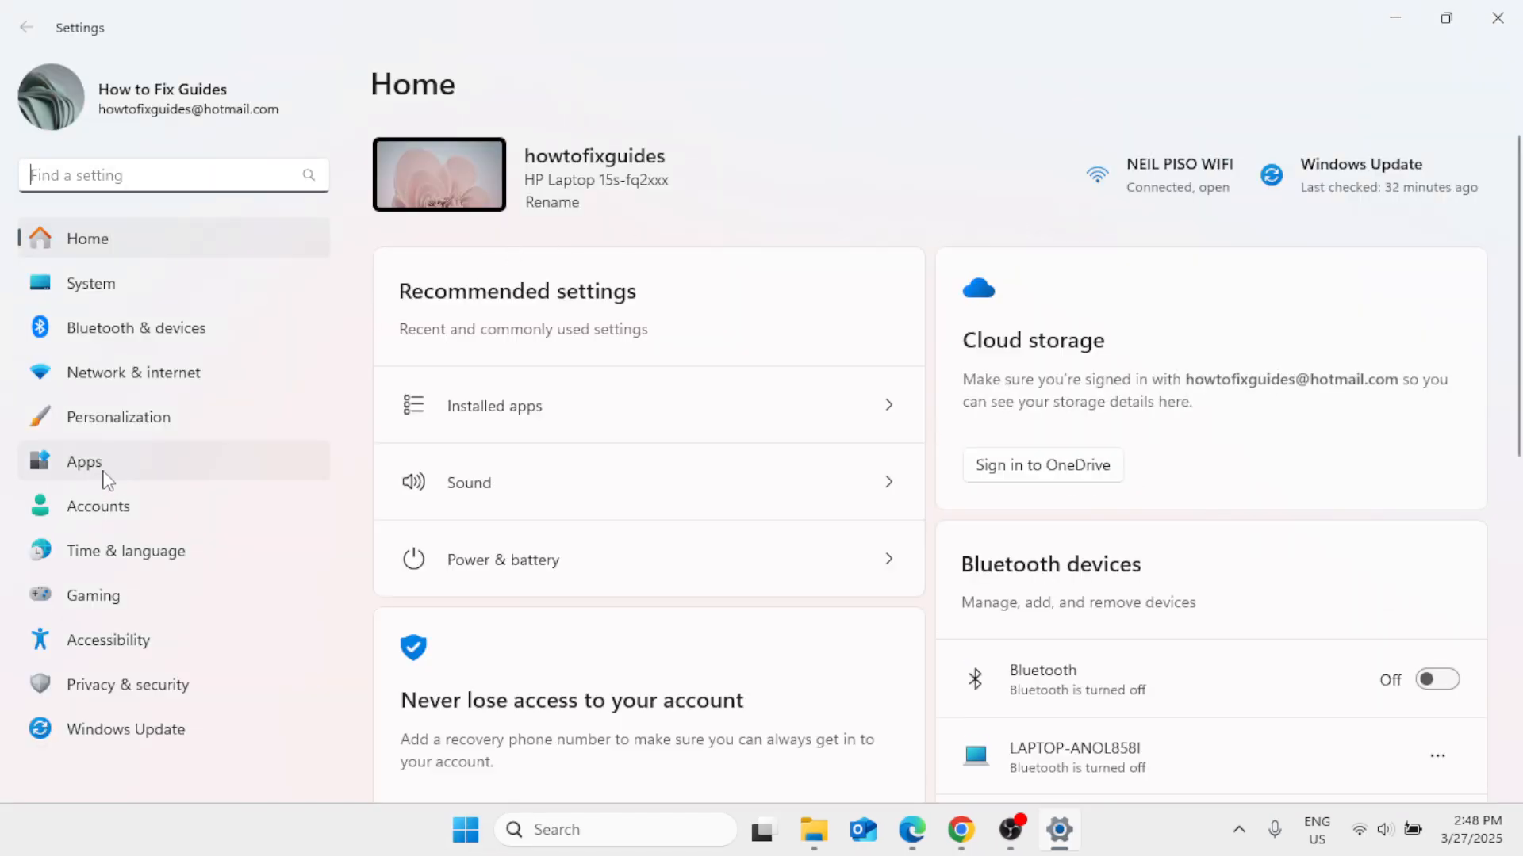
pyautogui.click(107, 477)
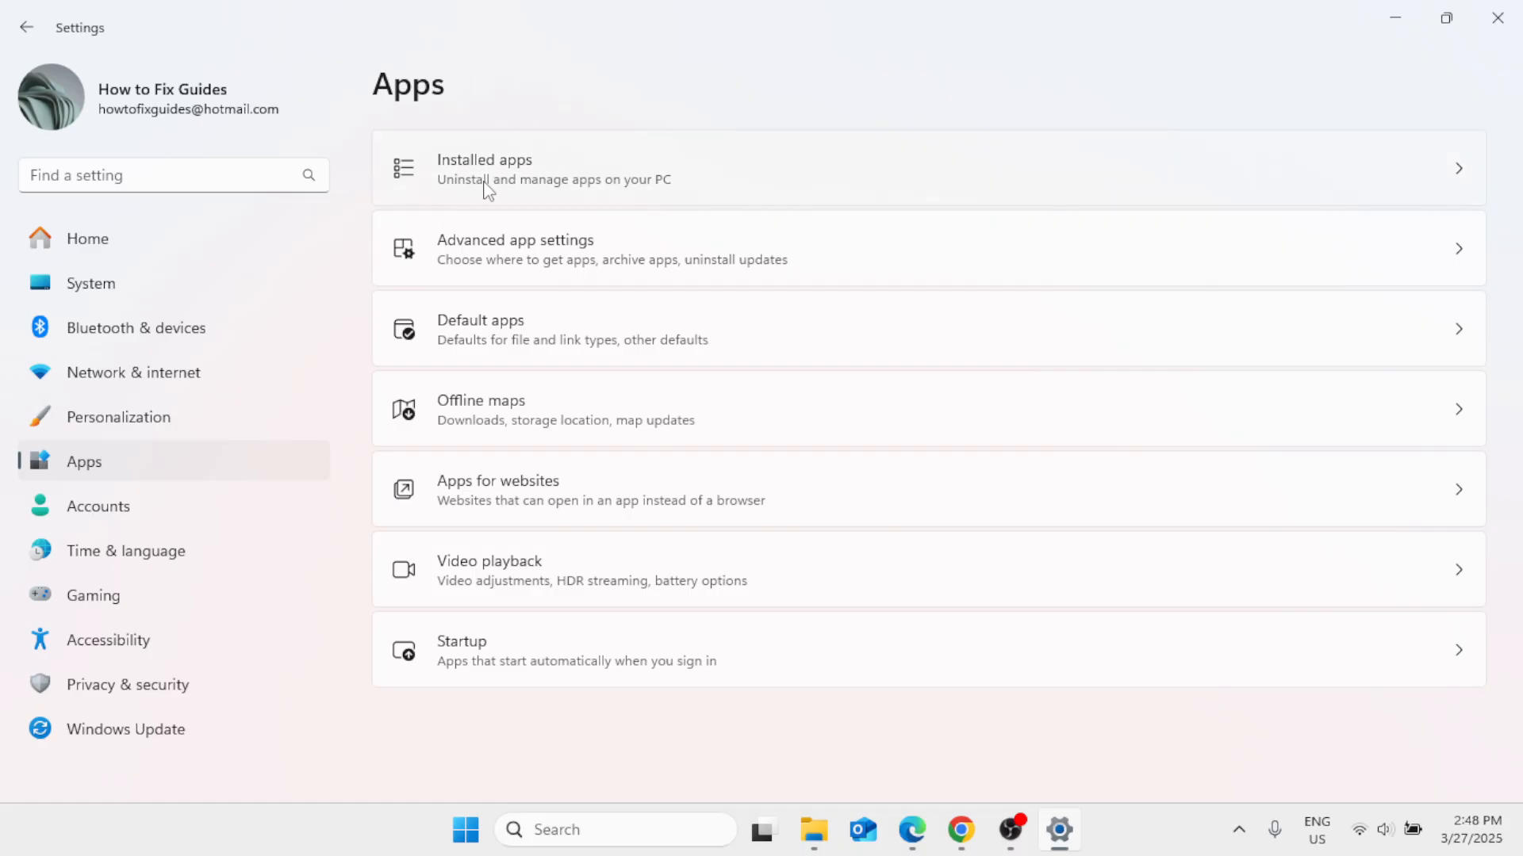
pyautogui.click(522, 186)
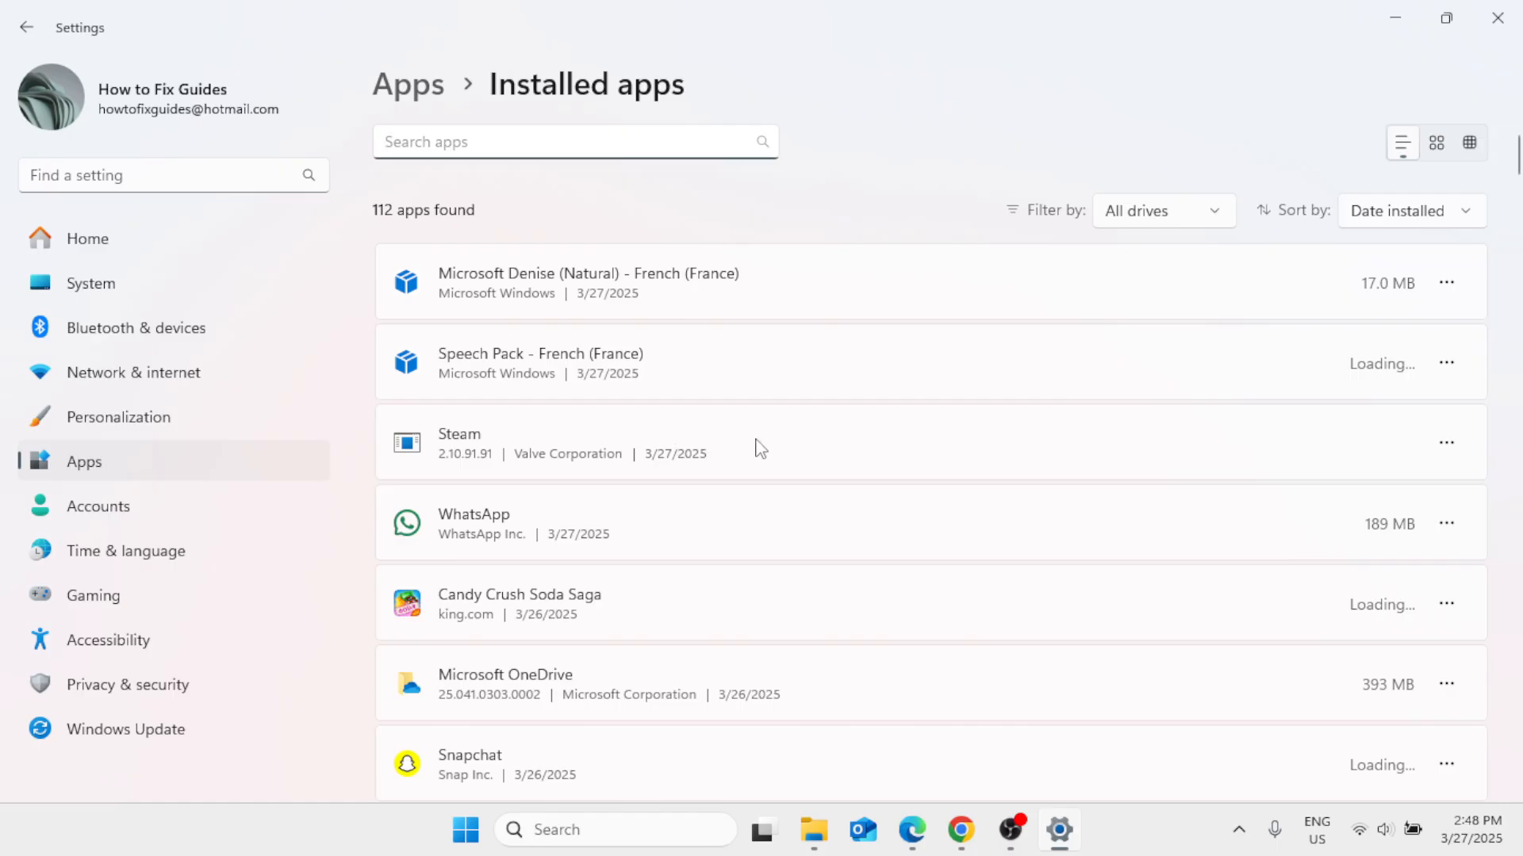
# Step: Uninstall Snapchat from the installed apps and close Settings
pyautogui.scroll(-3, 799, 468)
pyautogui.scroll(-1, 800, 469)
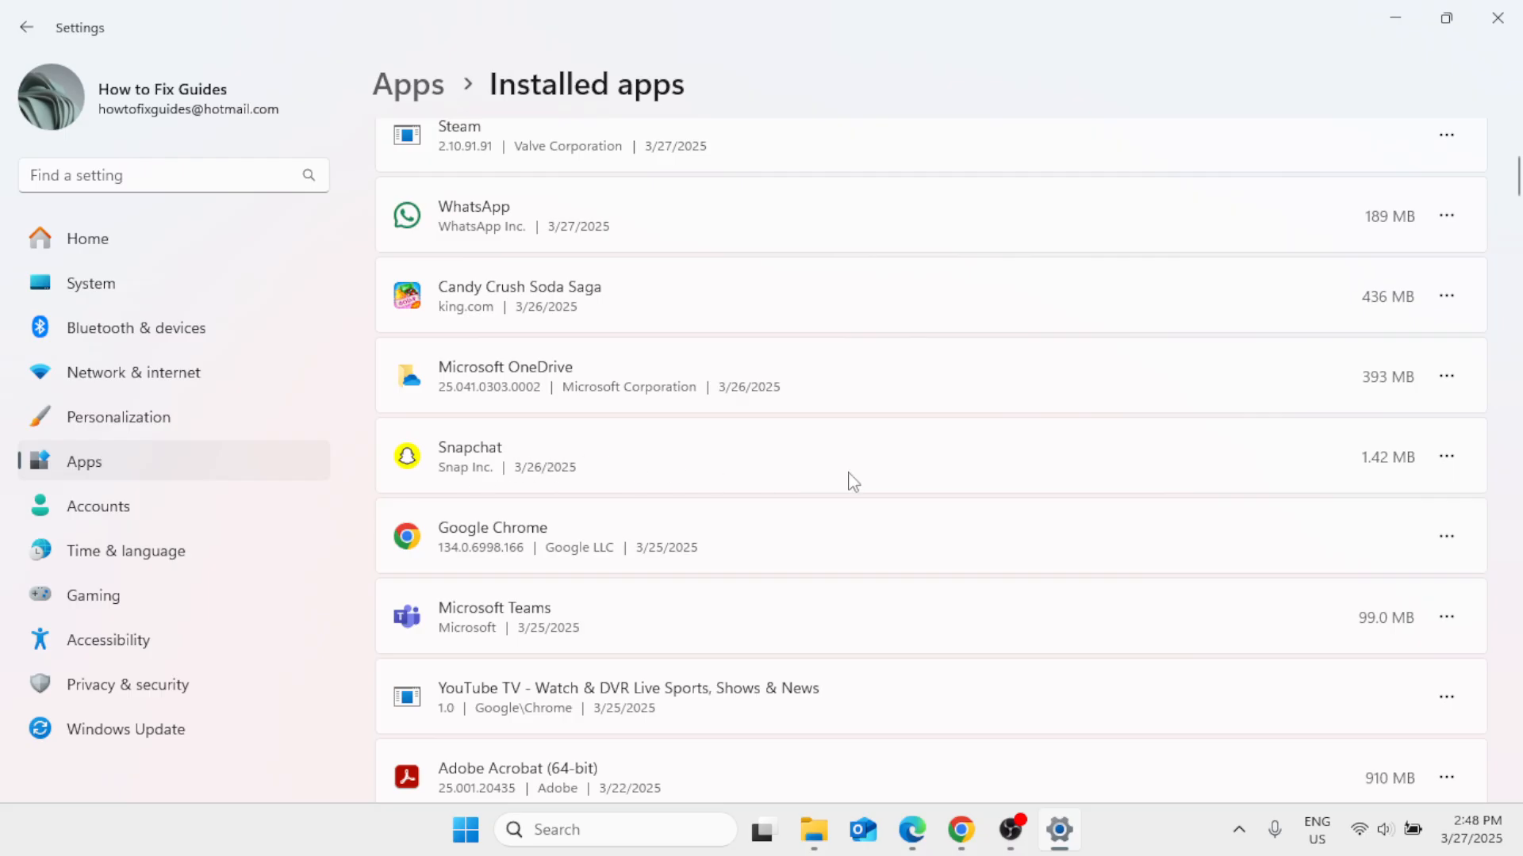
pyautogui.click(1447, 458)
pyautogui.click(1228, 576)
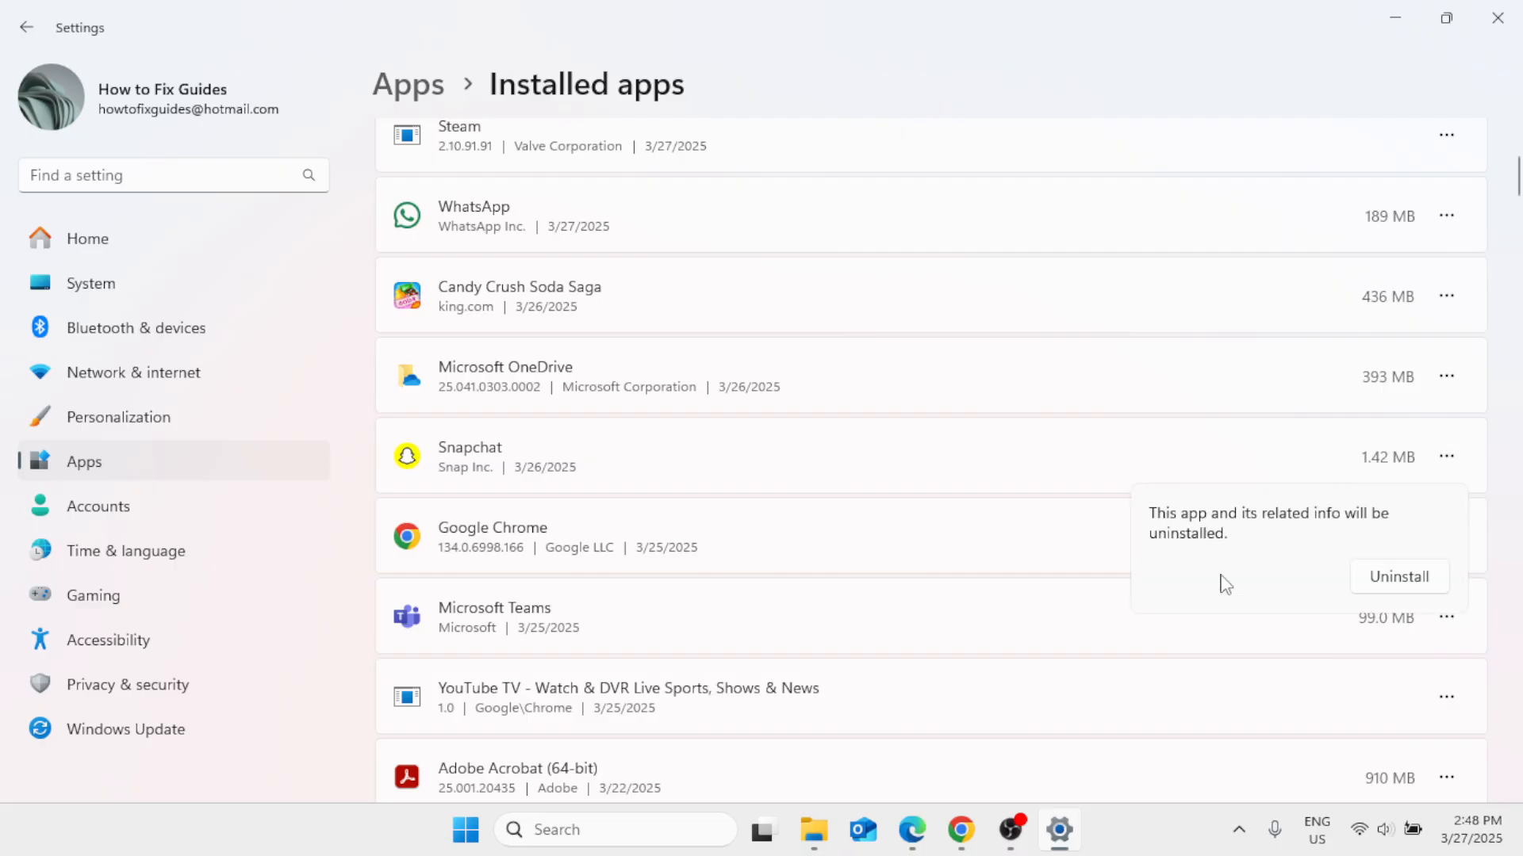
pyautogui.click(1412, 587)
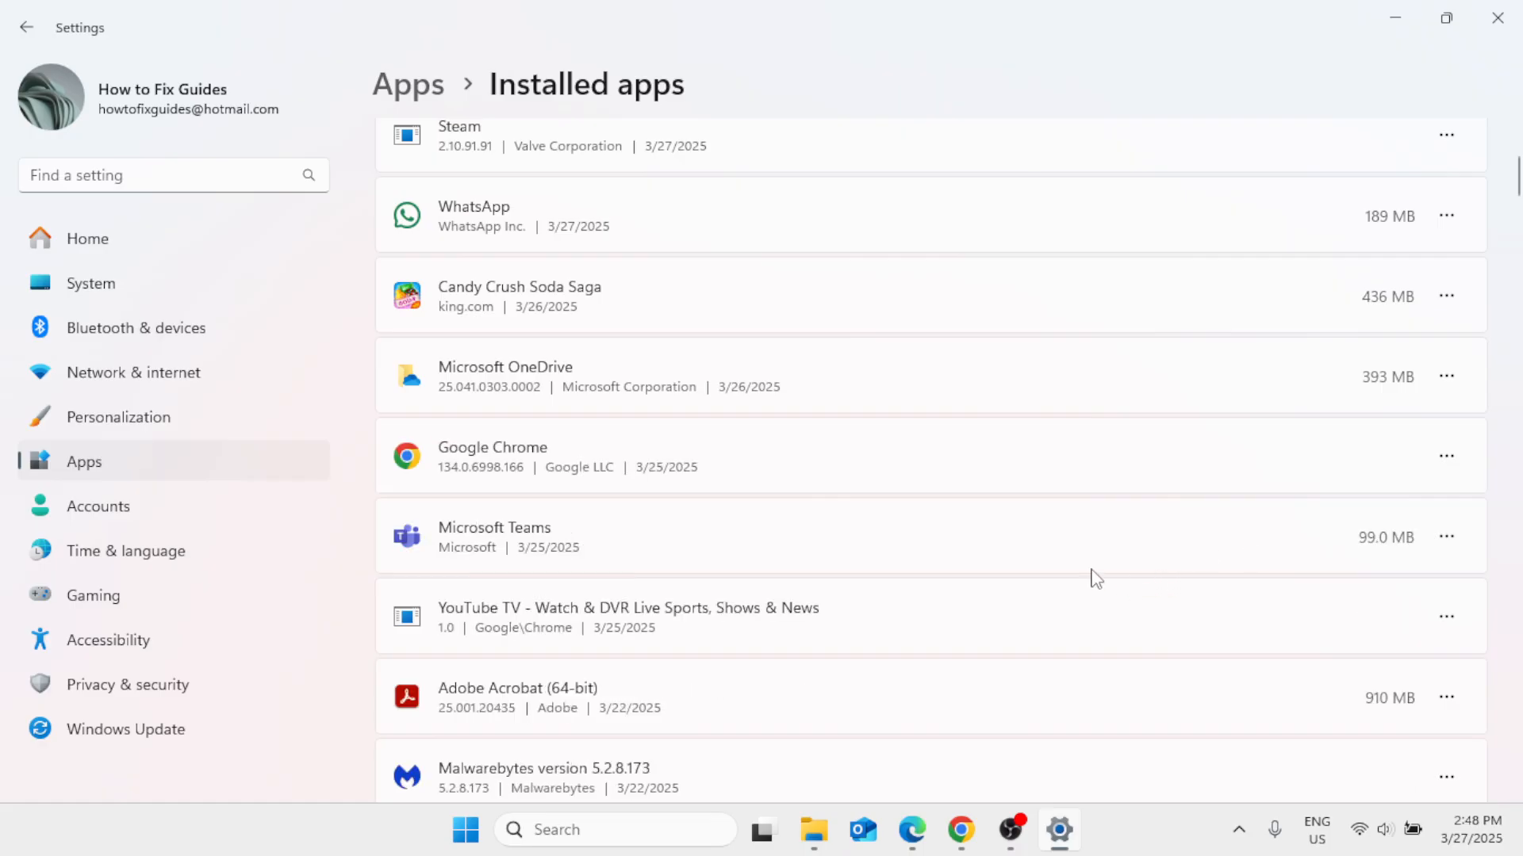
pyautogui.click(1507, 12)
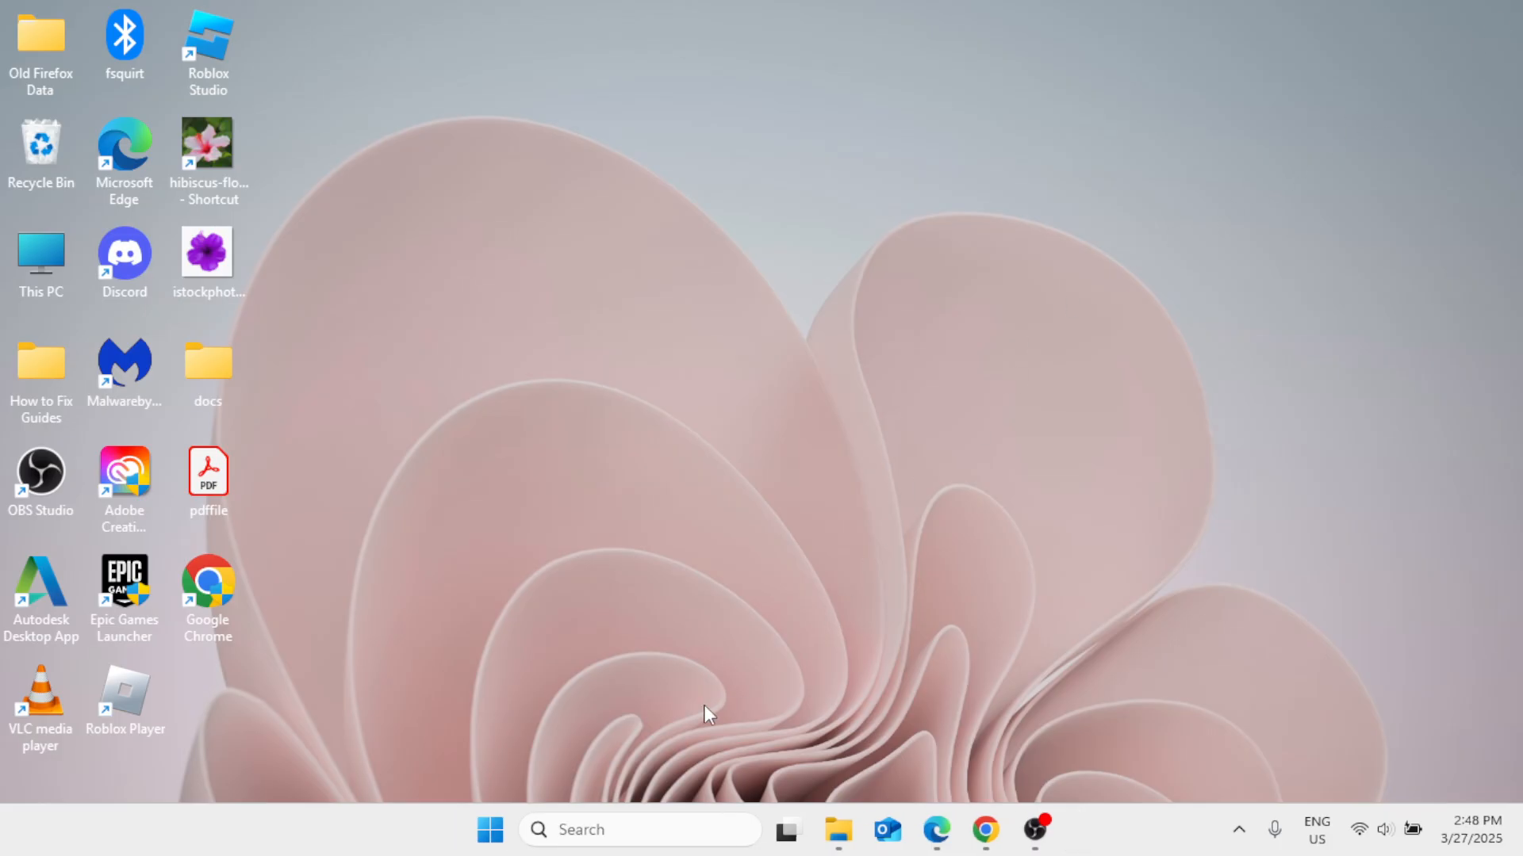
# Step: Search Windows for sysdm.cpl and open the advanced settings of System Properties
pyautogui.click(643, 837)
pyautogui.write('sy')
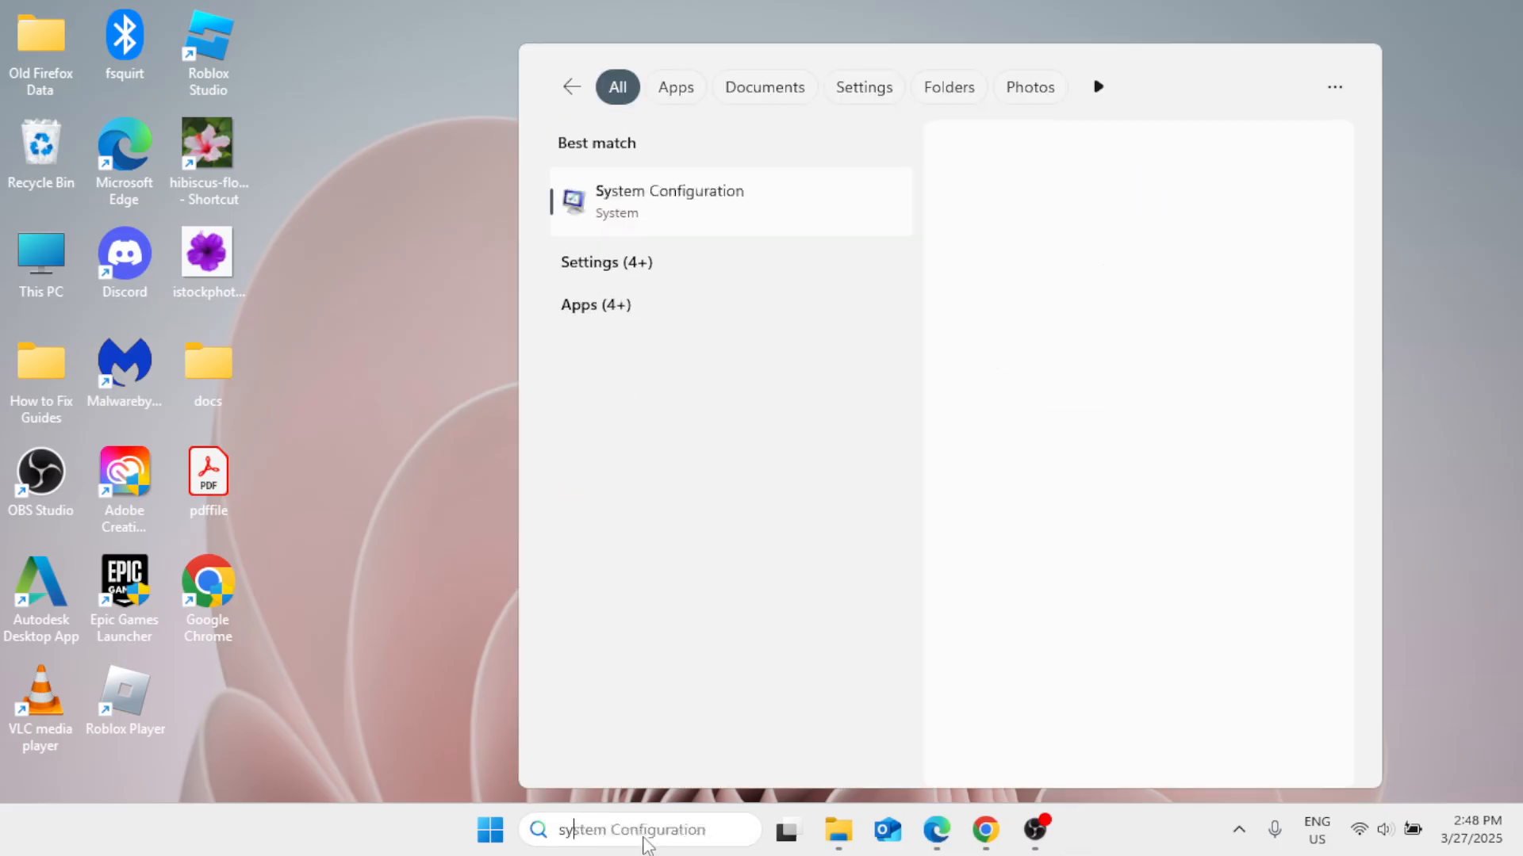
pyautogui.write('sdm.cpl')
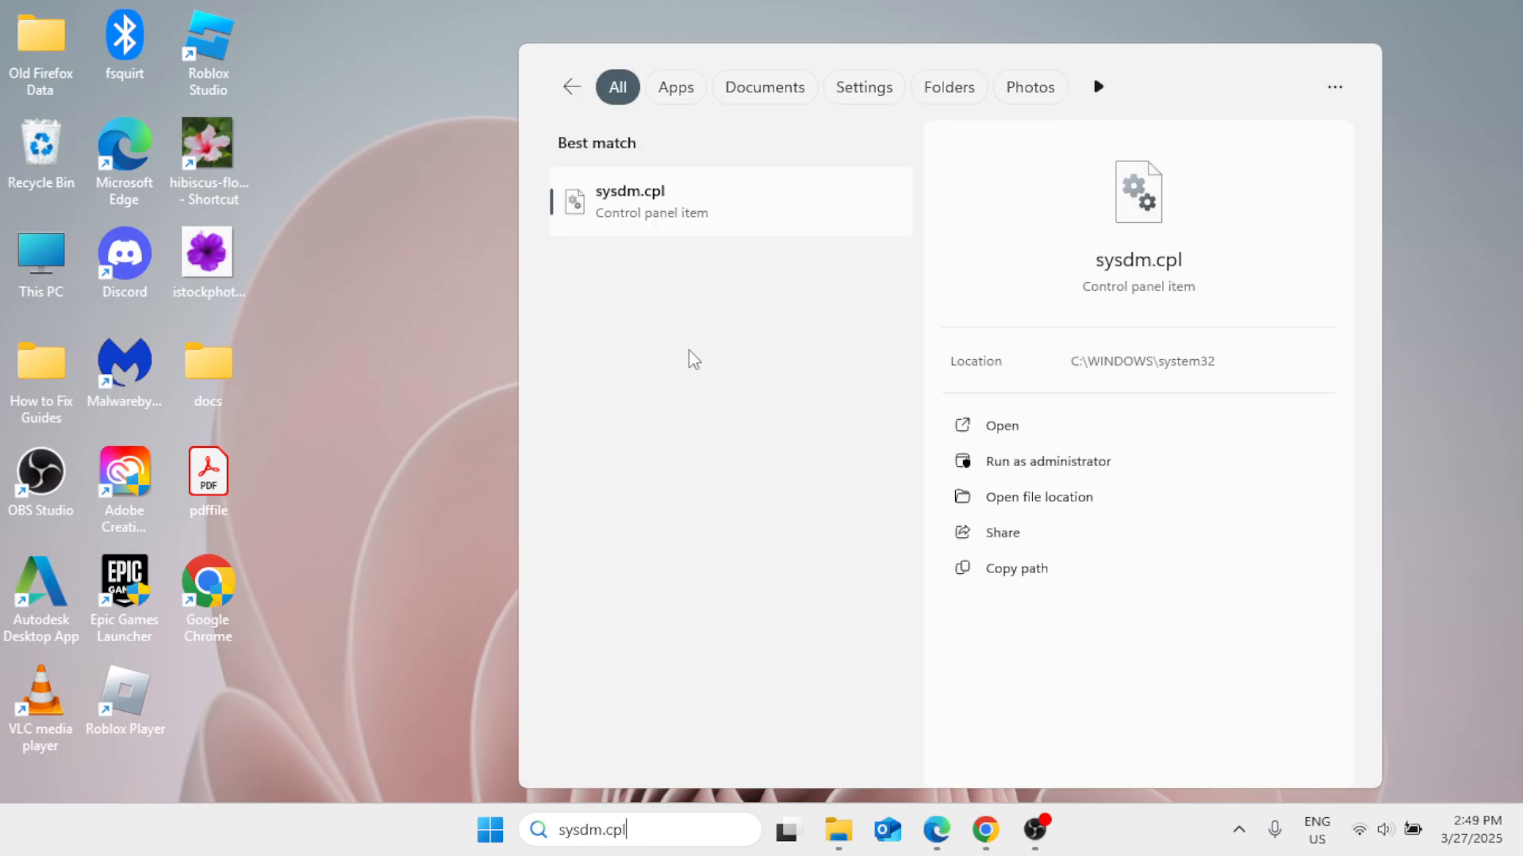
pyautogui.click(689, 203)
pyautogui.moveTo(342, 145); pyautogui.dragTo(754, 129)
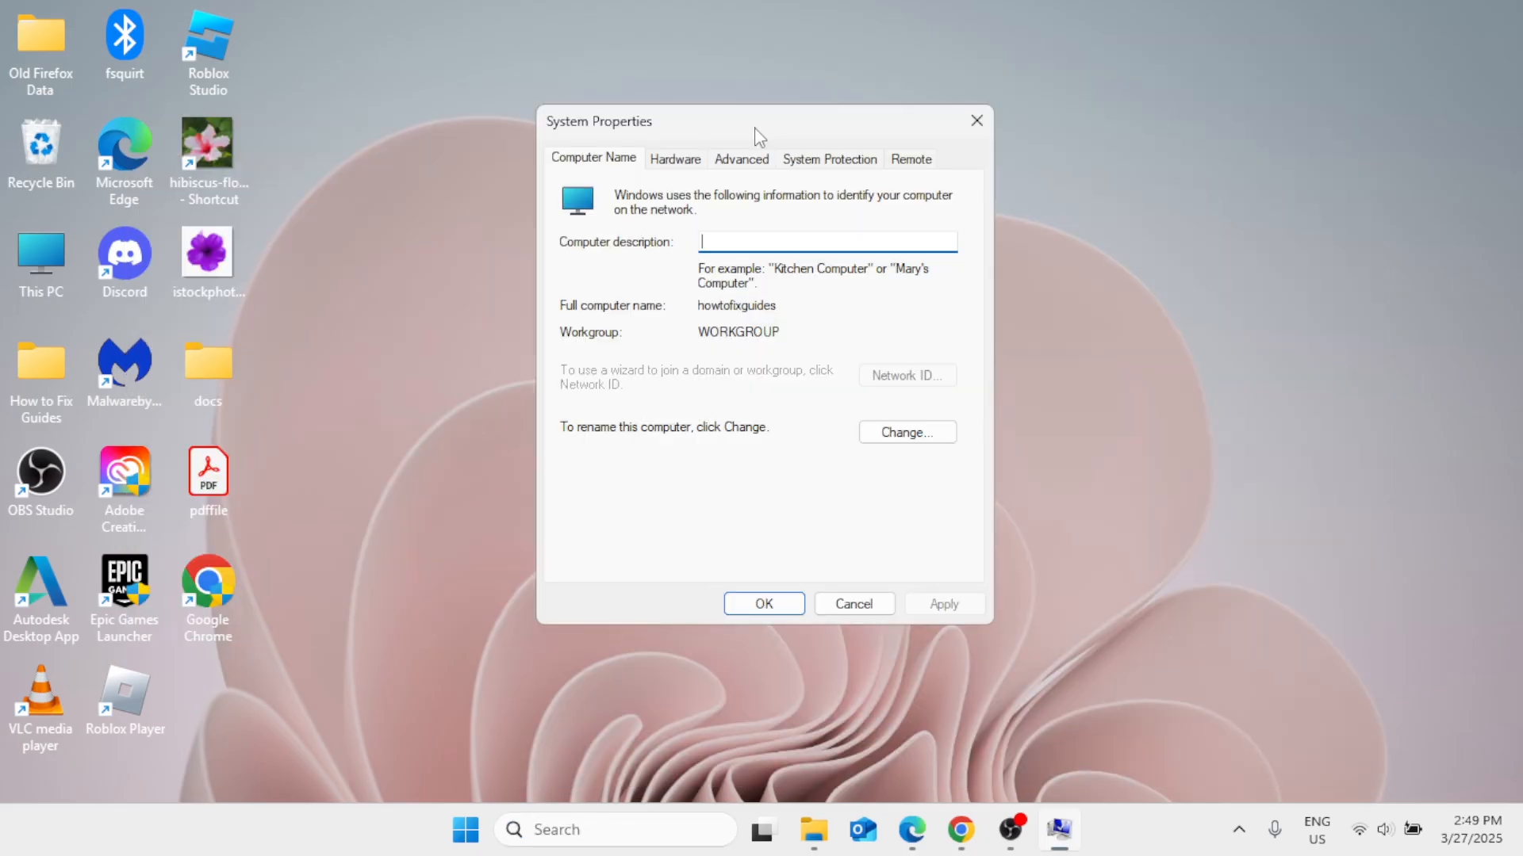
pyautogui.click(742, 167)
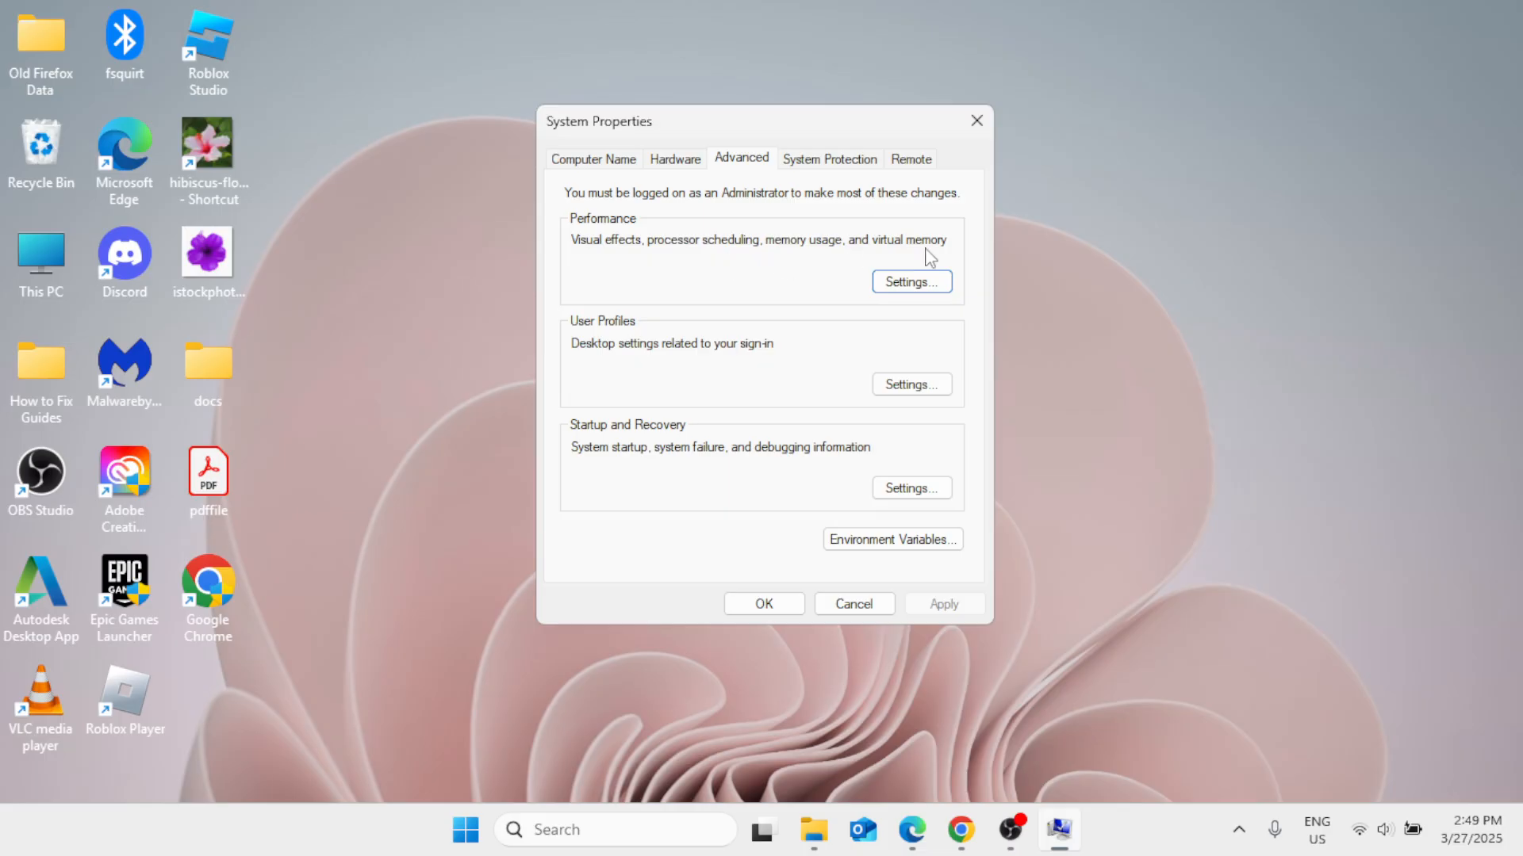
# Step: Set the visual effects in Performance Options to "Adjust for best performance", apply it, and close both dialogs
pyautogui.click(902, 289)
pyautogui.moveTo(828, 155); pyautogui.dragTo(782, 101)
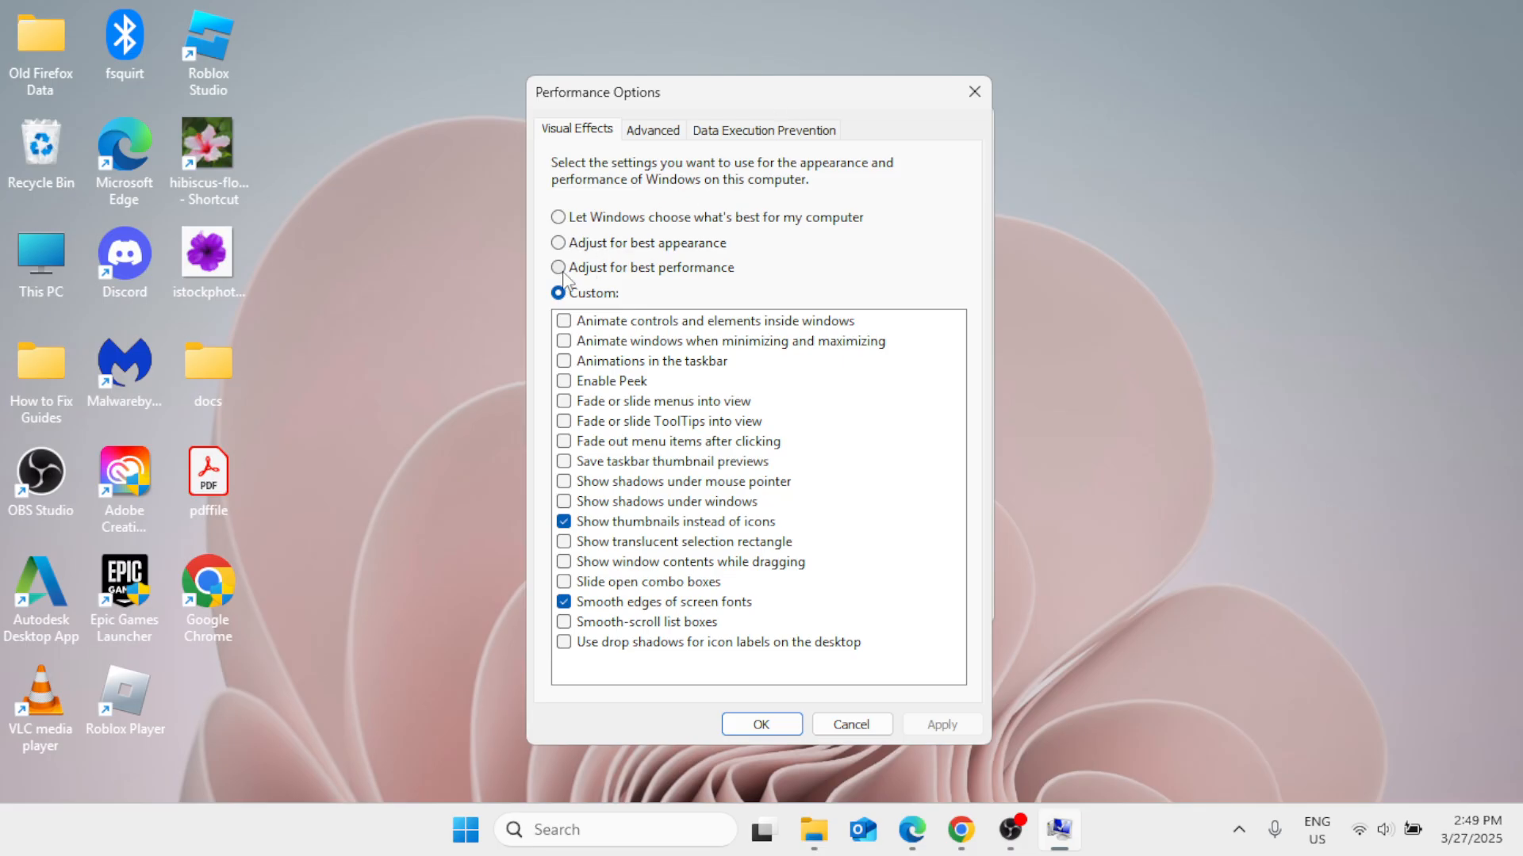
pyautogui.click(559, 269)
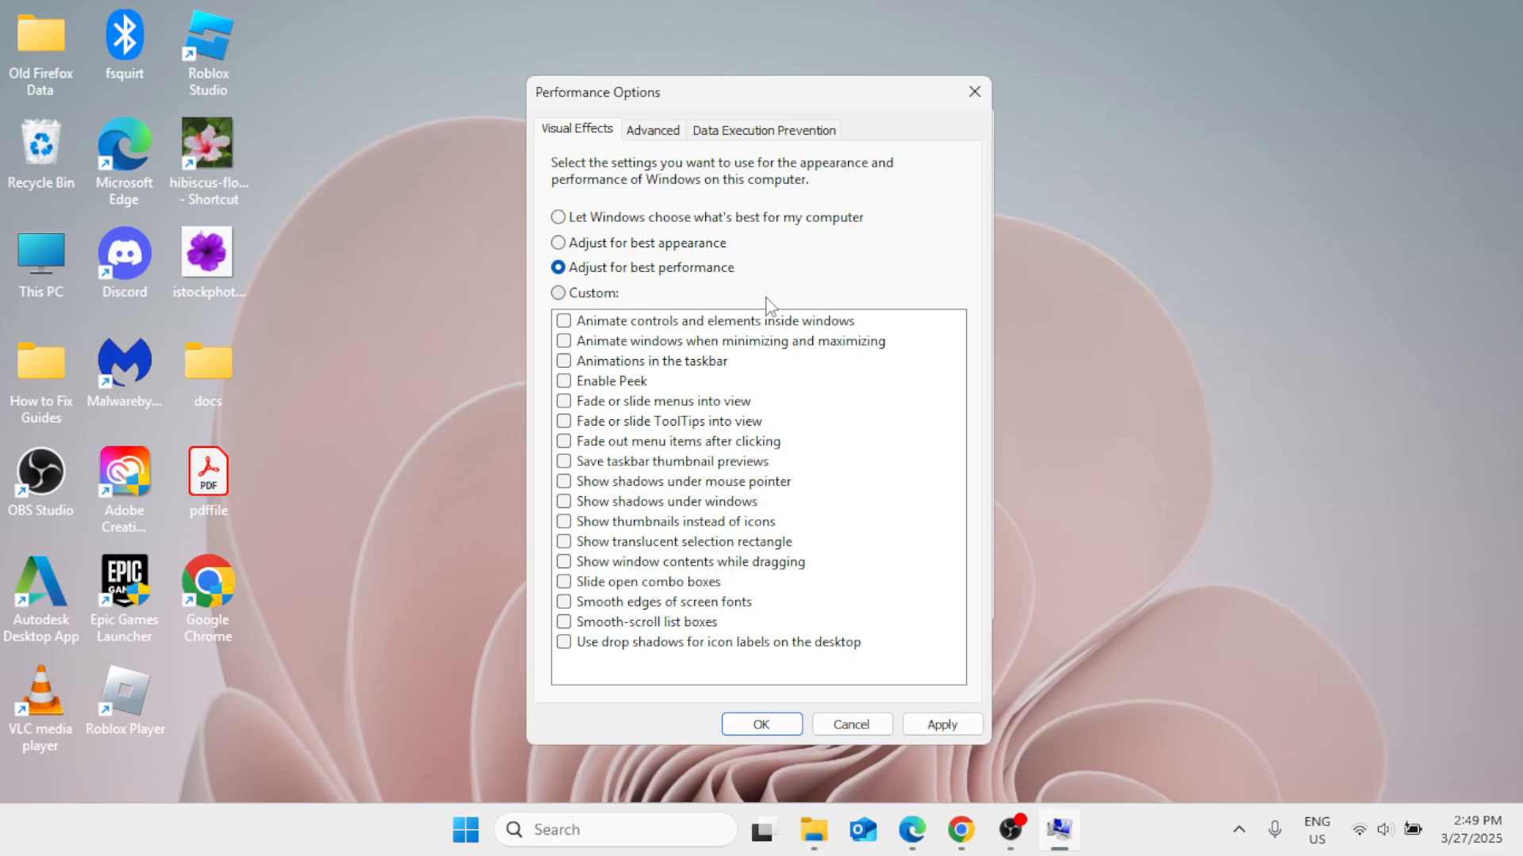
pyautogui.click(945, 731)
pyautogui.click(974, 92)
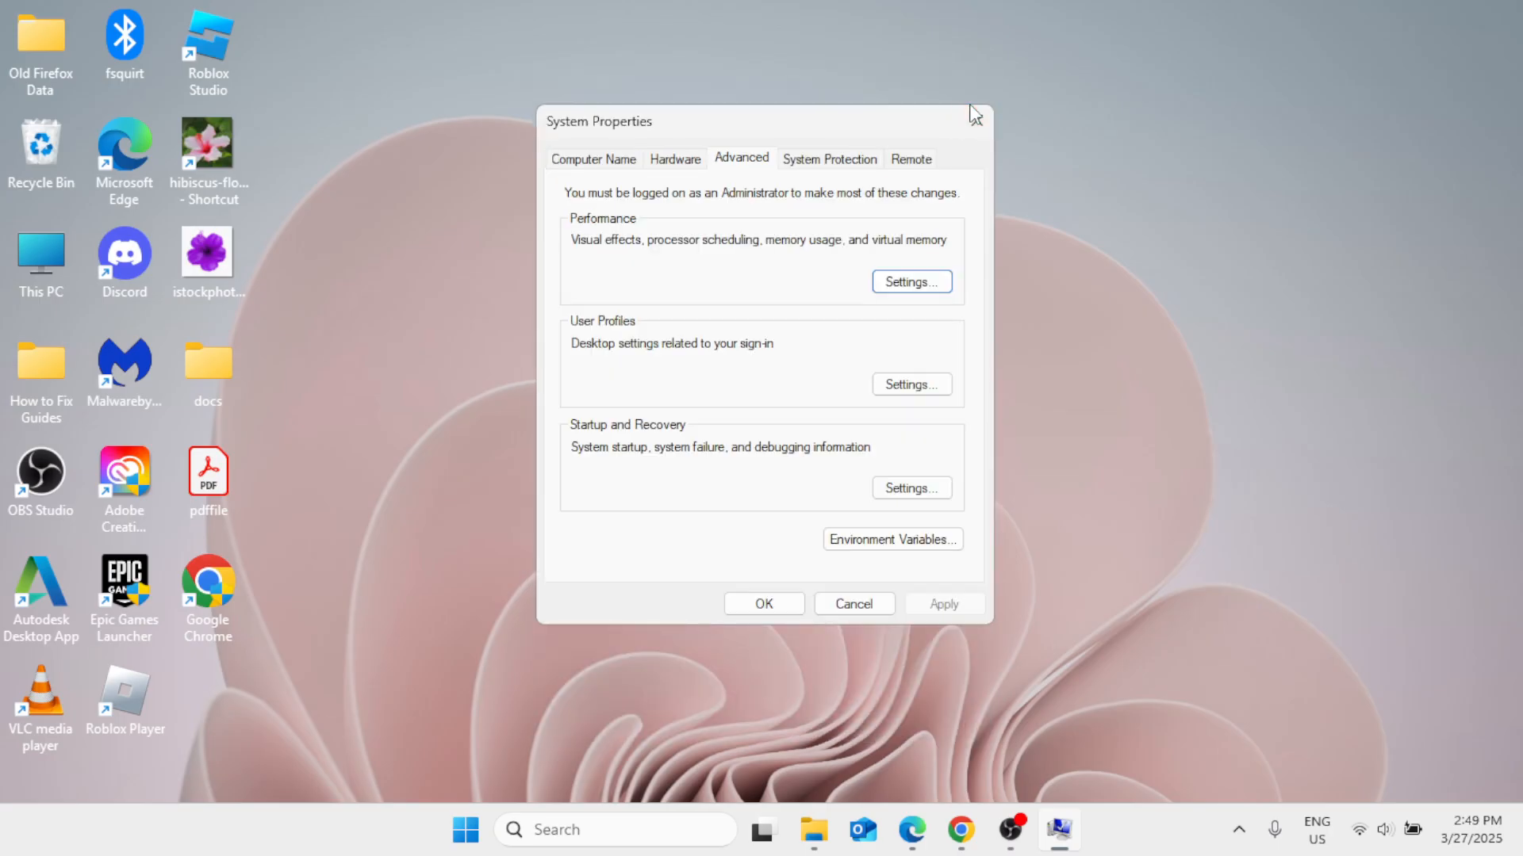
pyautogui.click(974, 123)
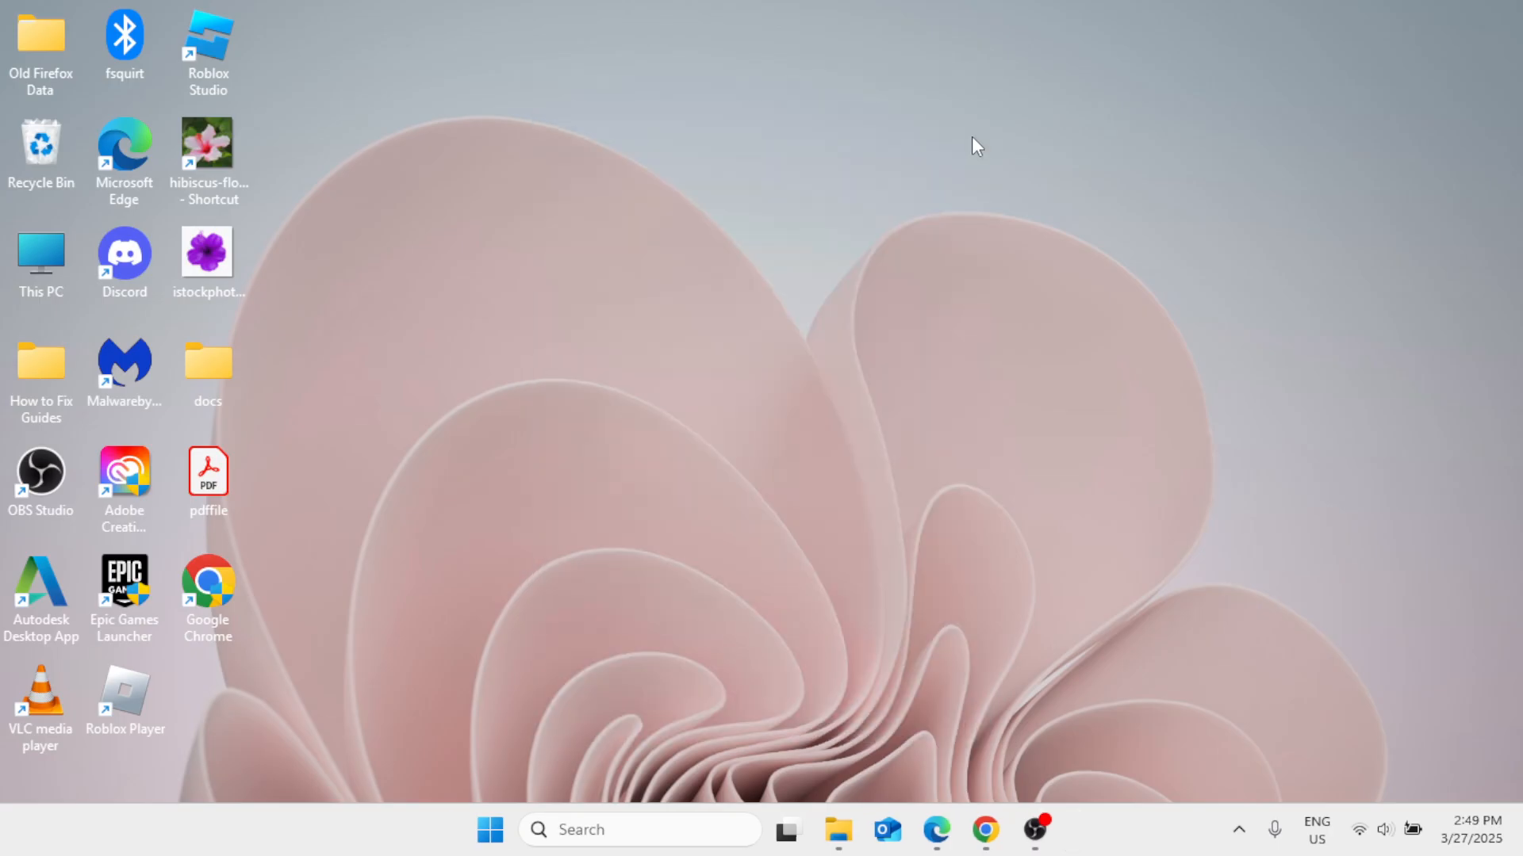
# Step: Search Windows for "power plan", choose the High performance plan in Power Options, and close the window
pyautogui.click(608, 831)
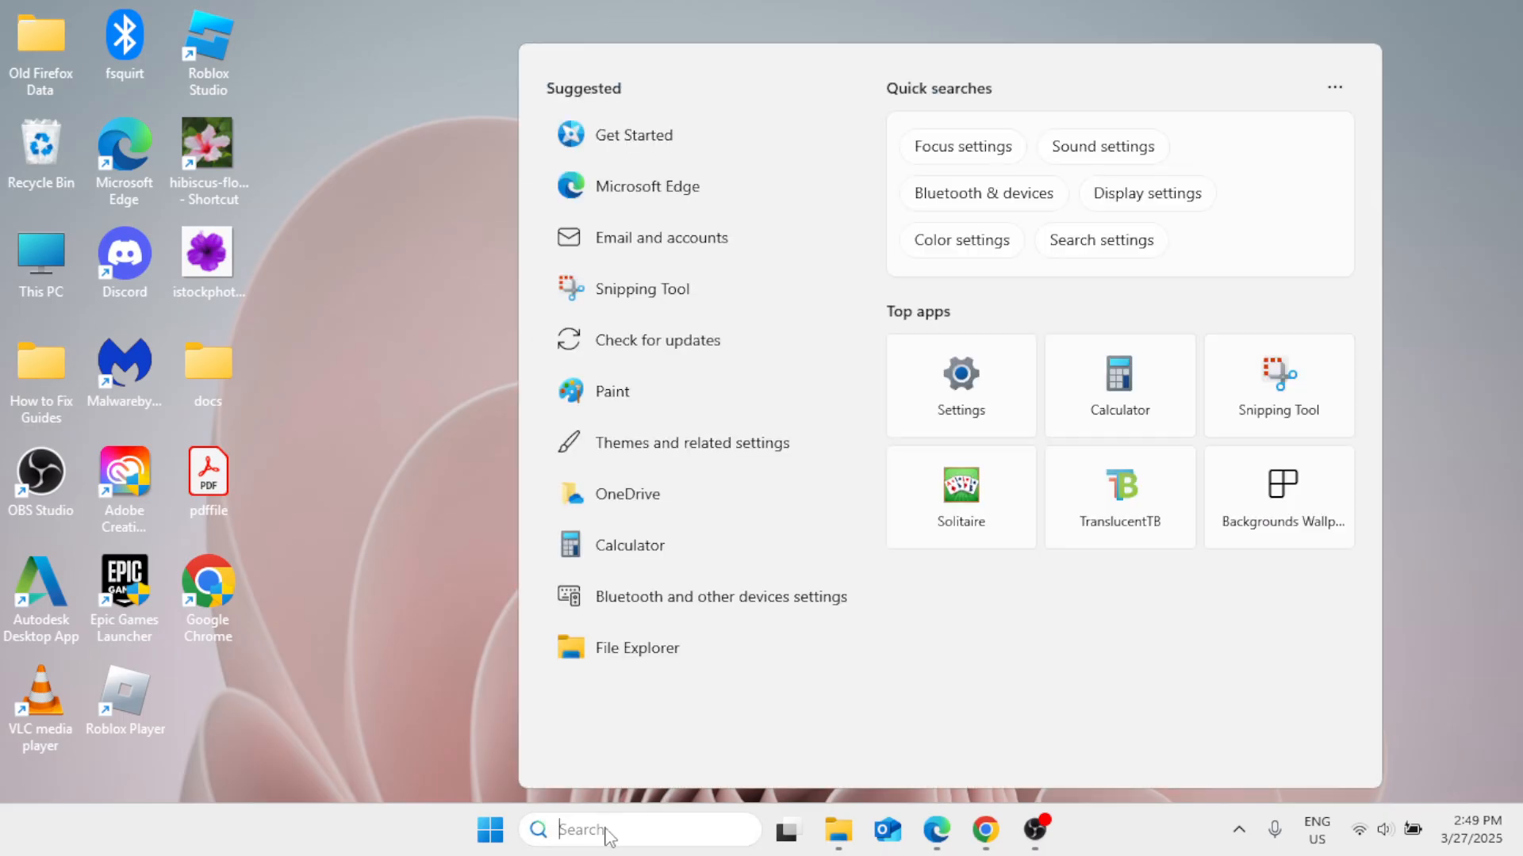
pyautogui.write('power')
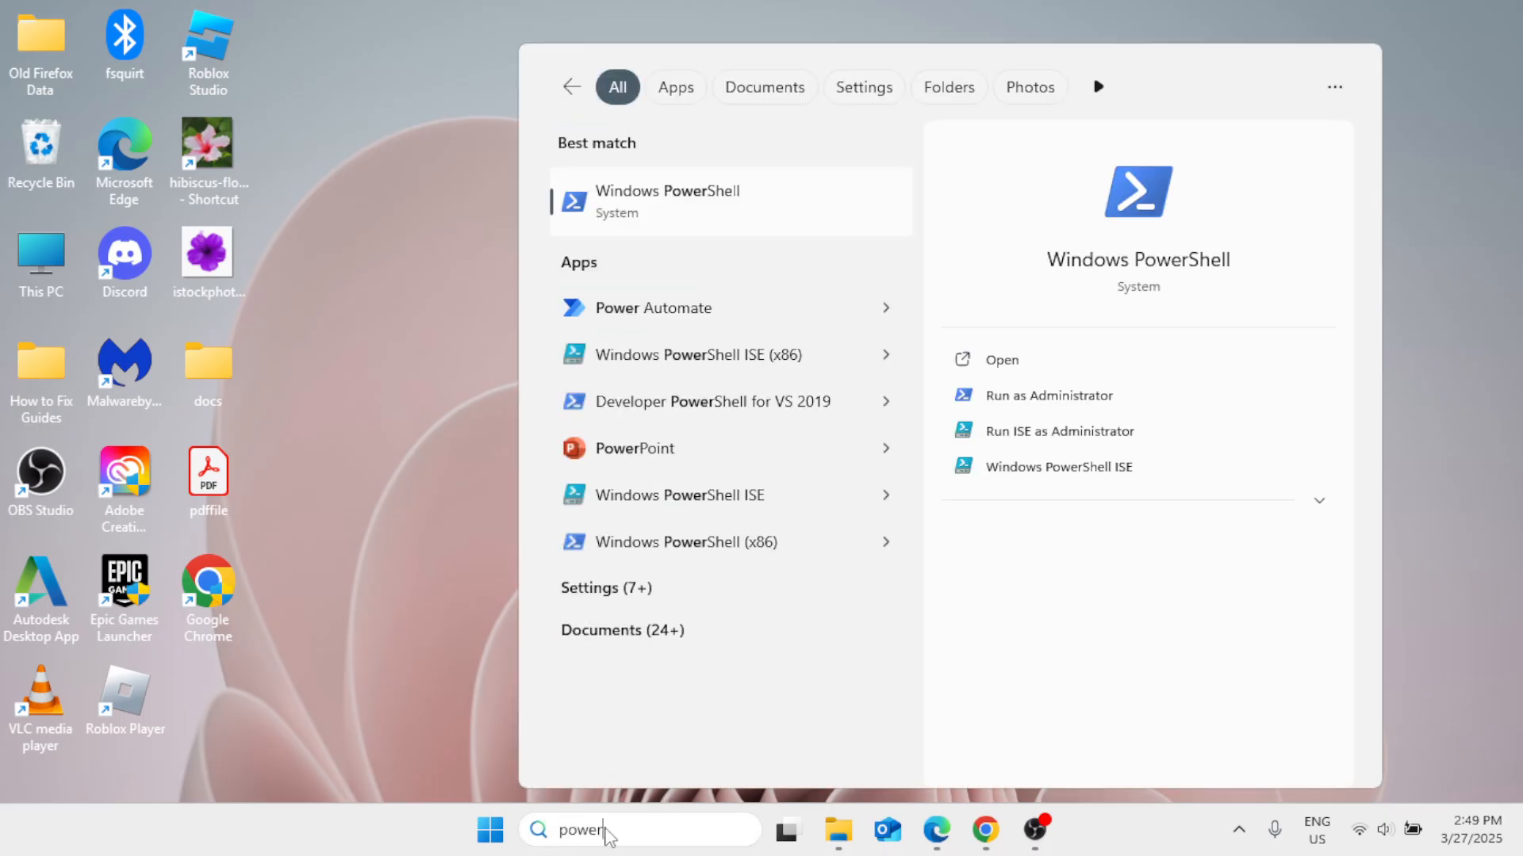
pyautogui.write(' plan')
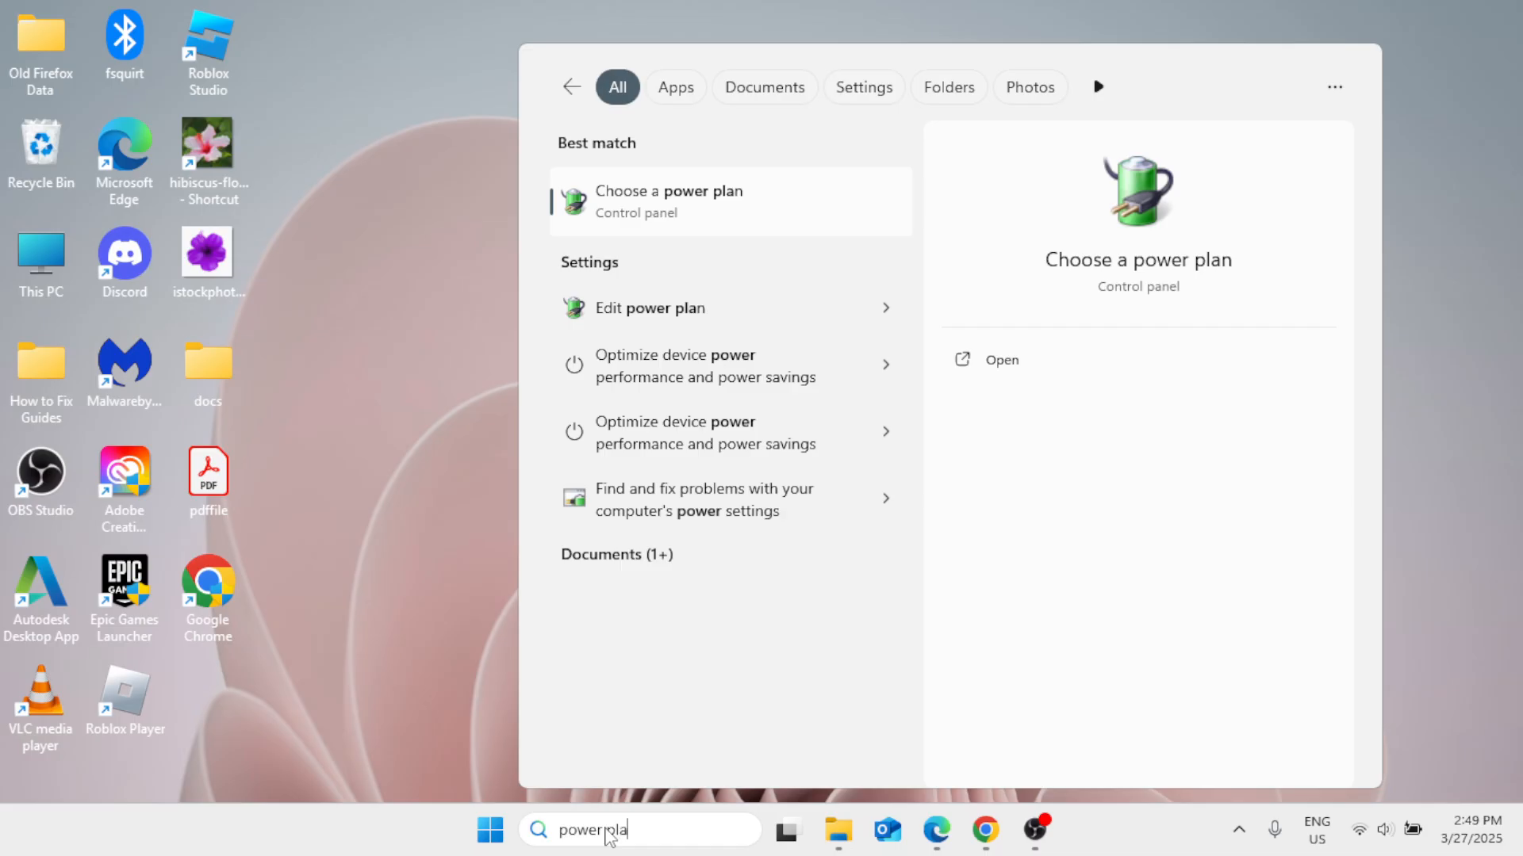
pyautogui.click(666, 208)
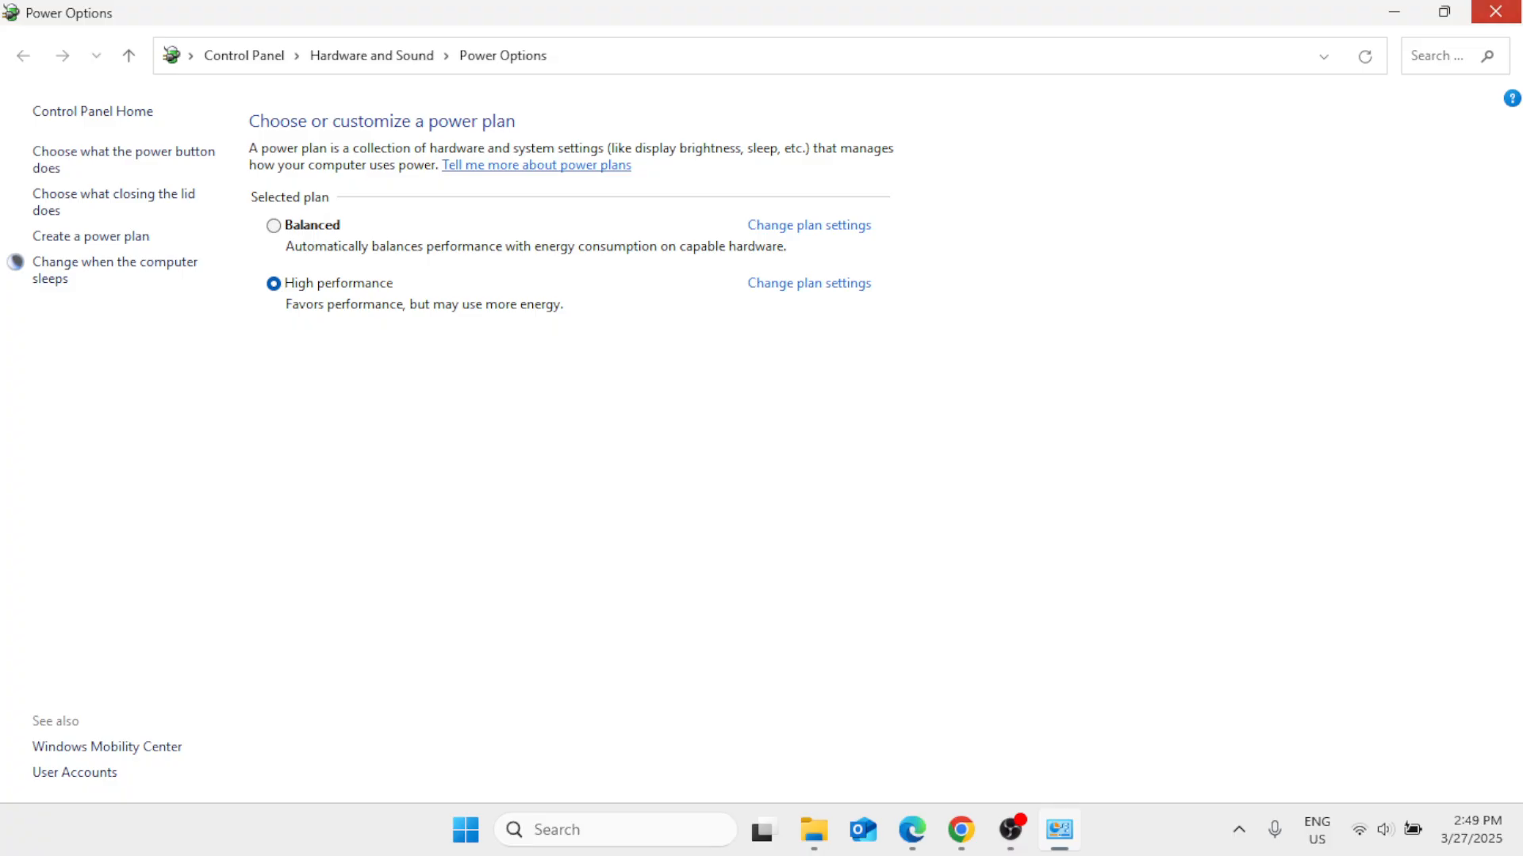
pyautogui.click(1495, 11)
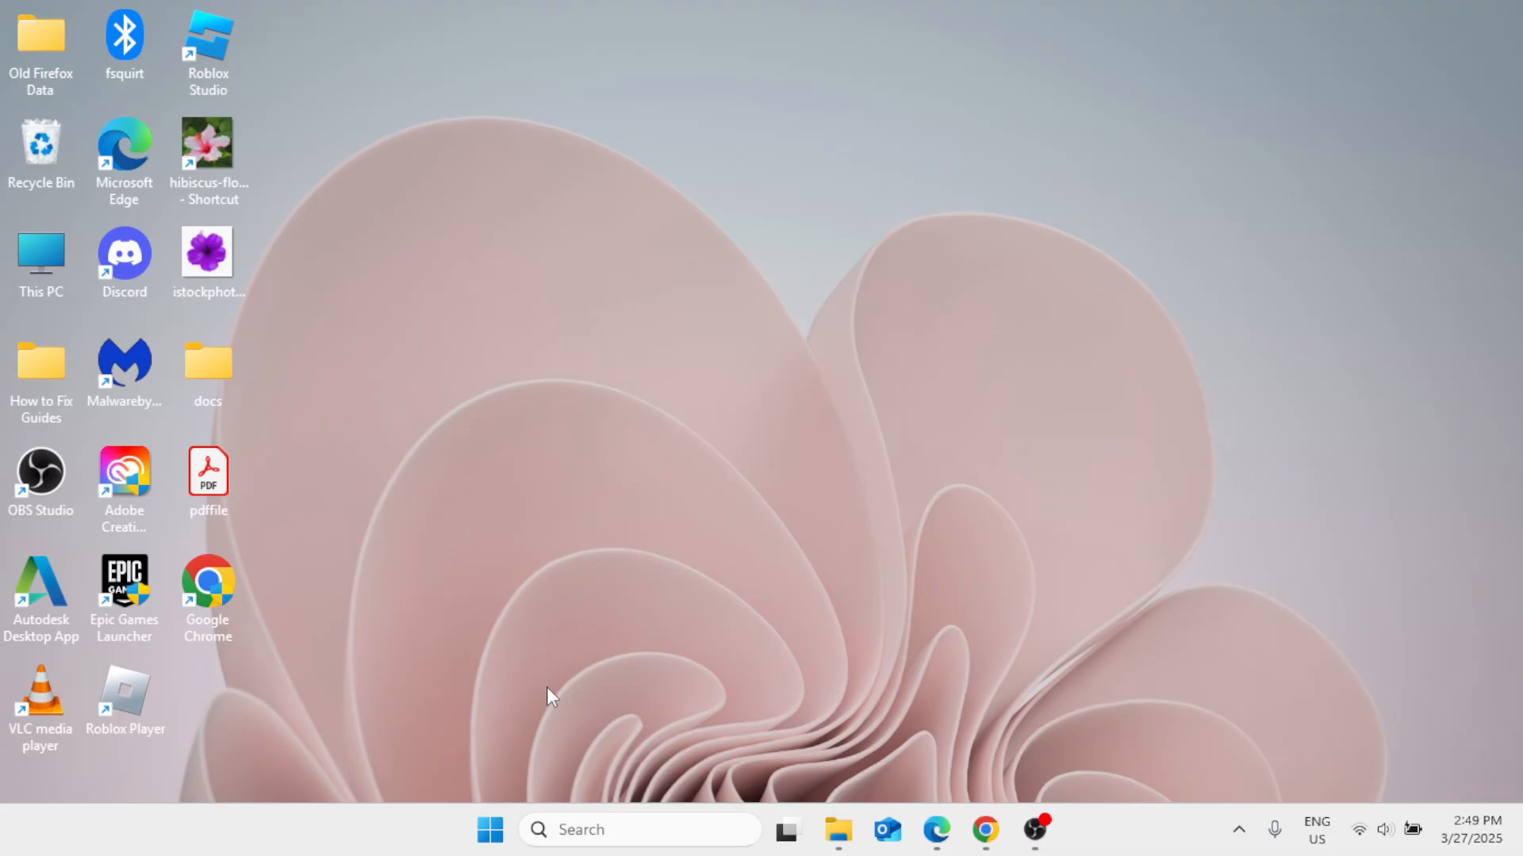
# Step: Check for new Windows updates in Settings and close the window
pyautogui.click(490, 830)
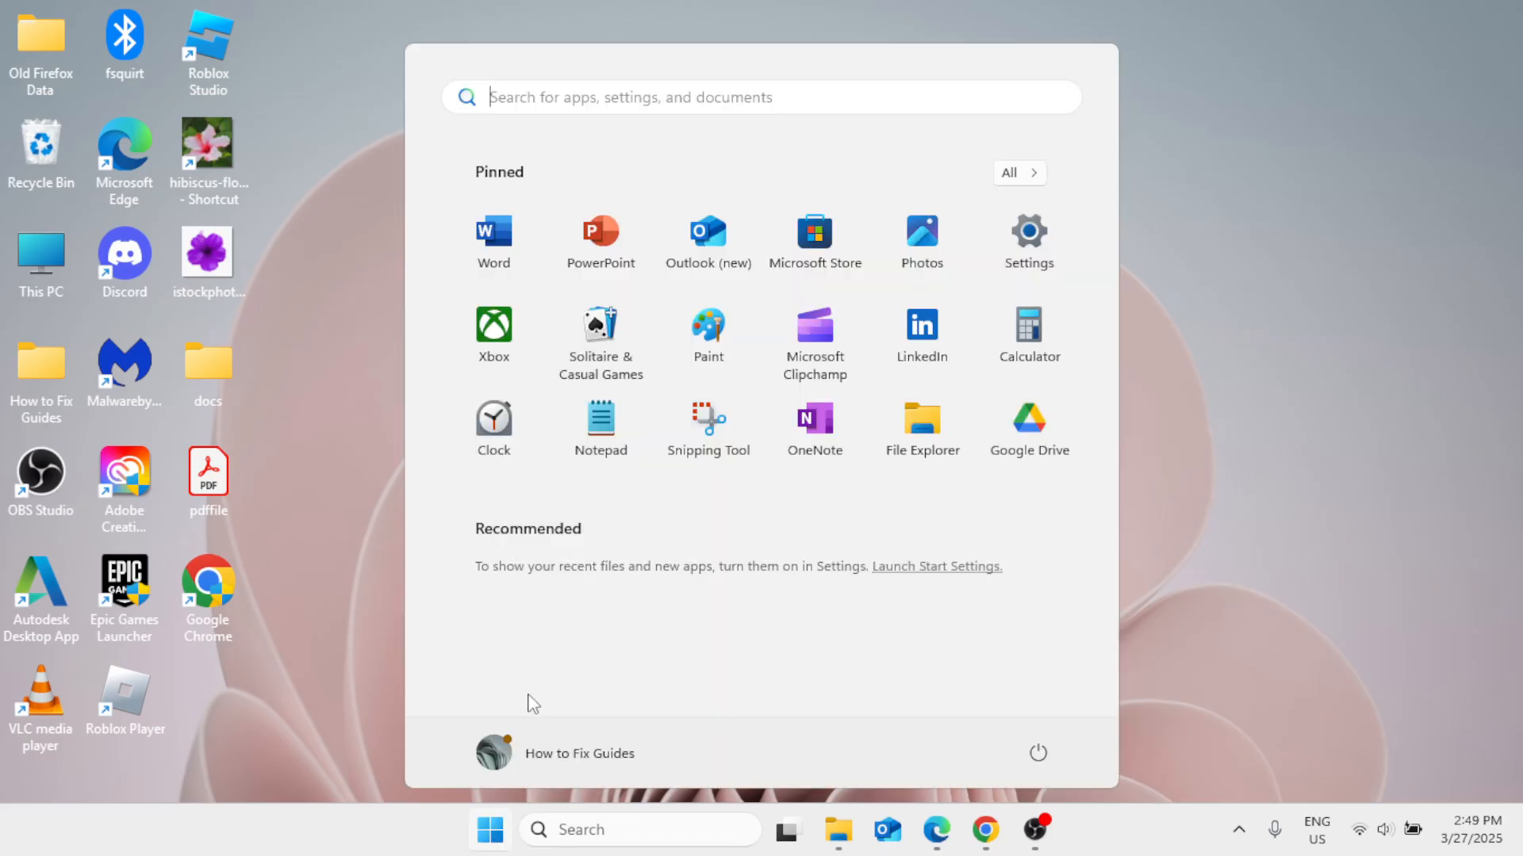
pyautogui.click(1066, 262)
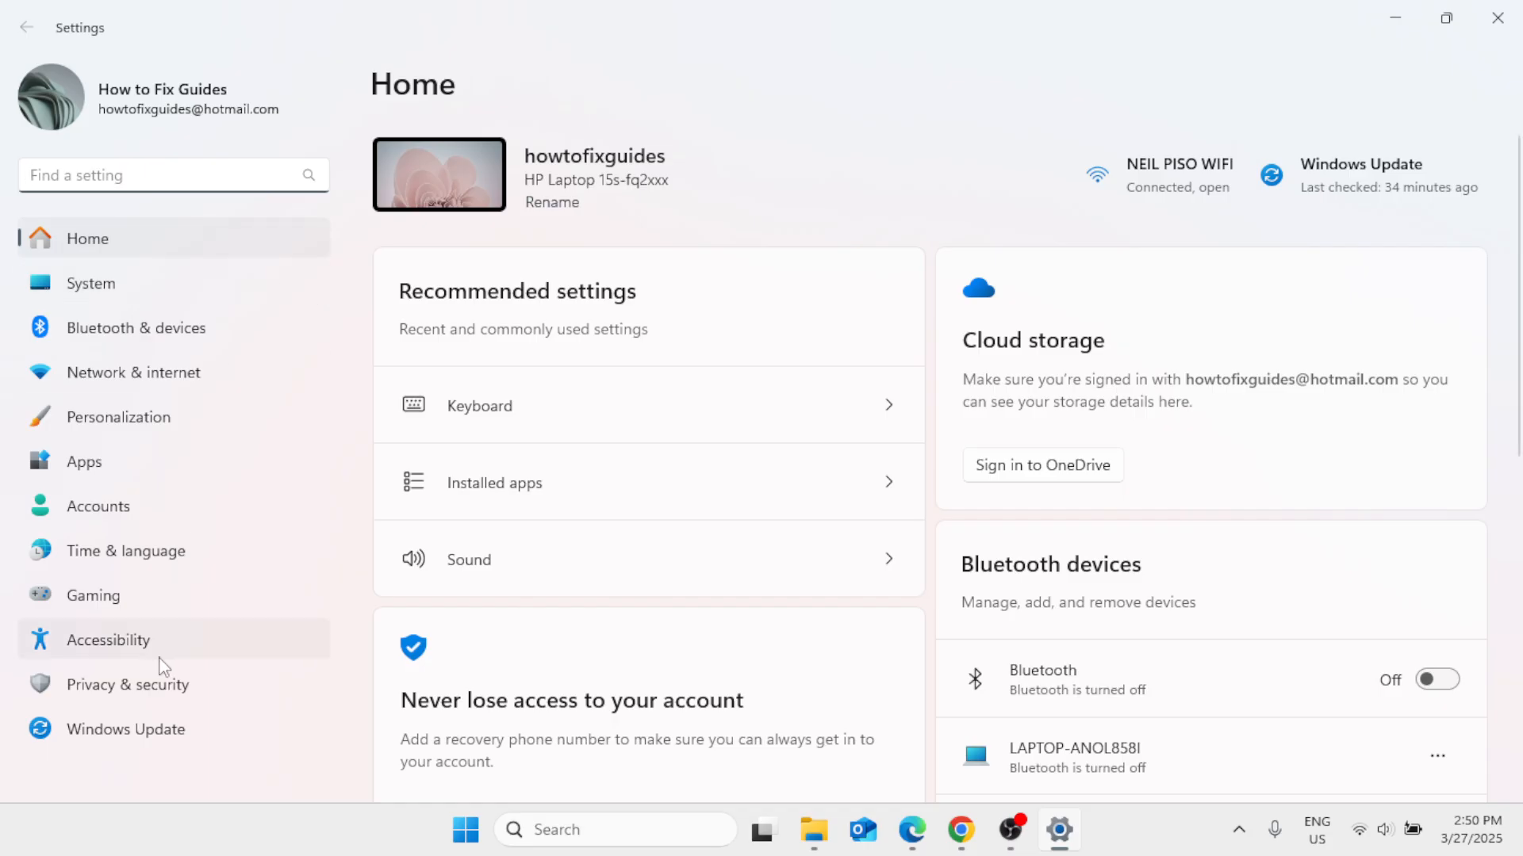
pyautogui.click(135, 725)
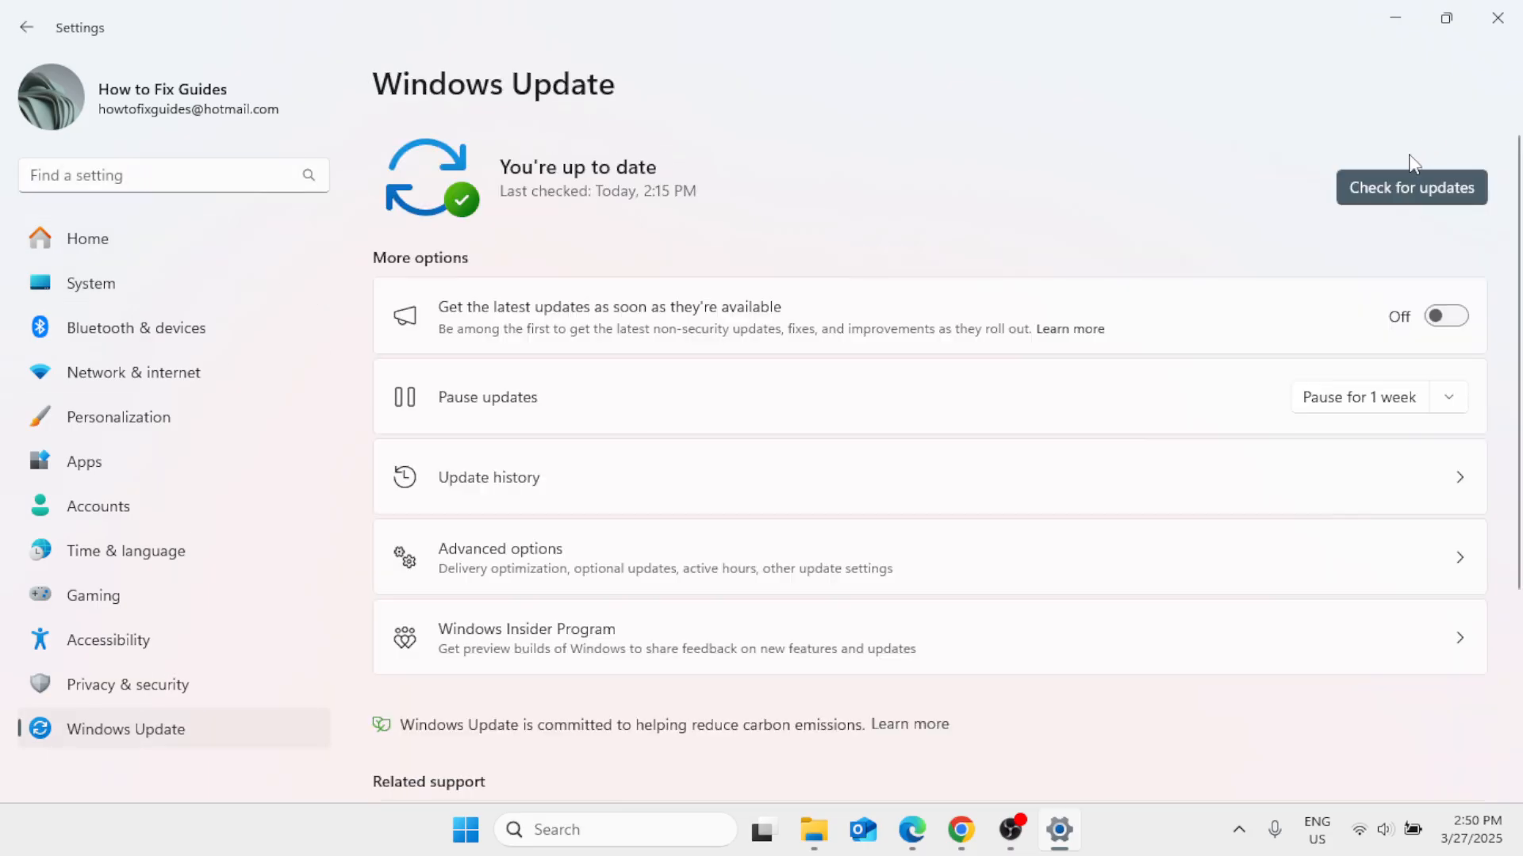
pyautogui.click(1386, 189)
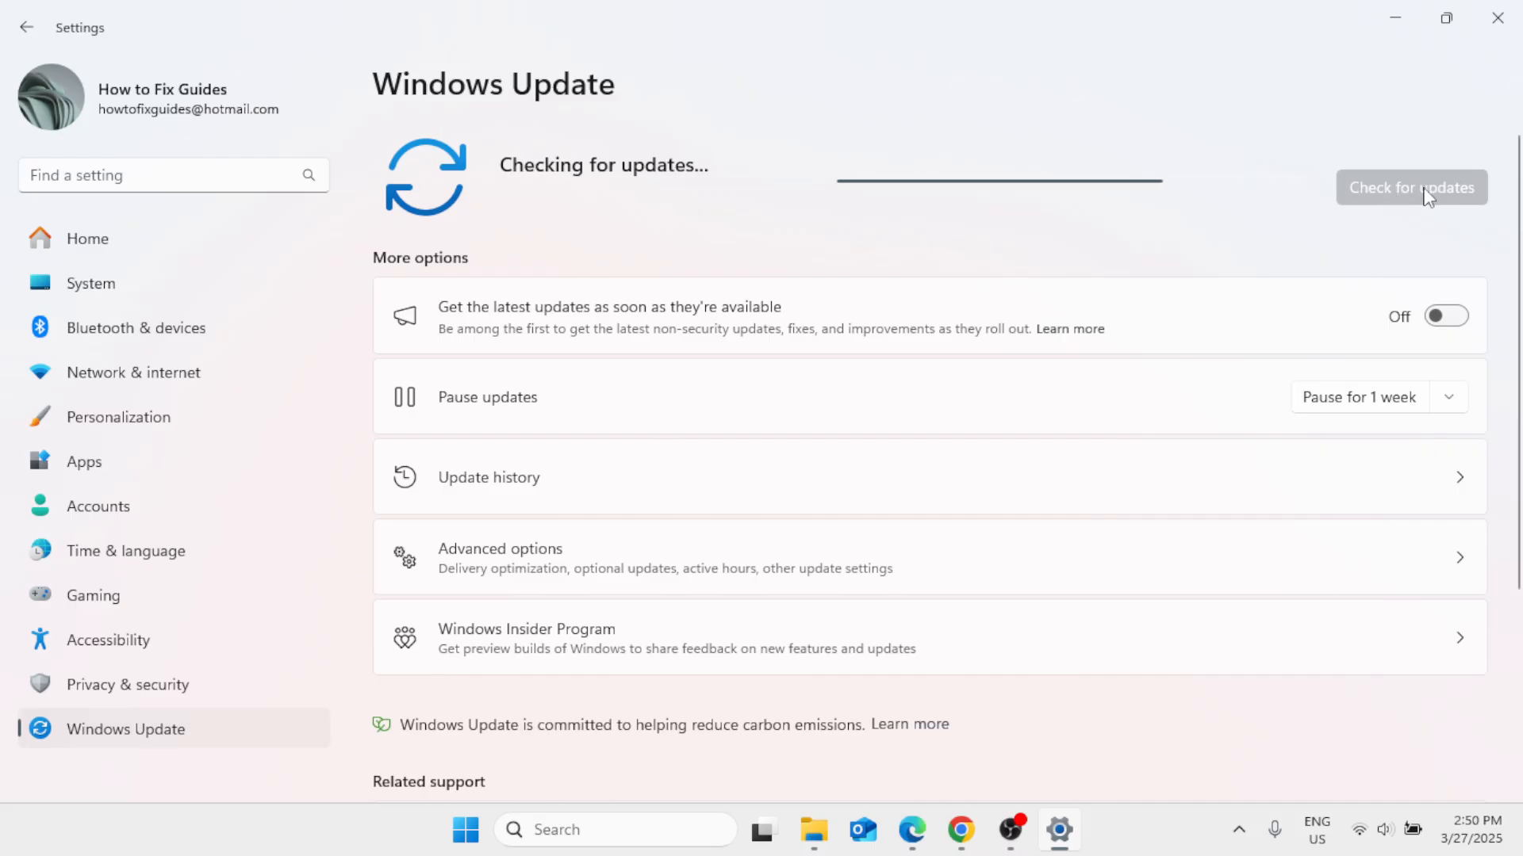
pyautogui.click(1497, 17)
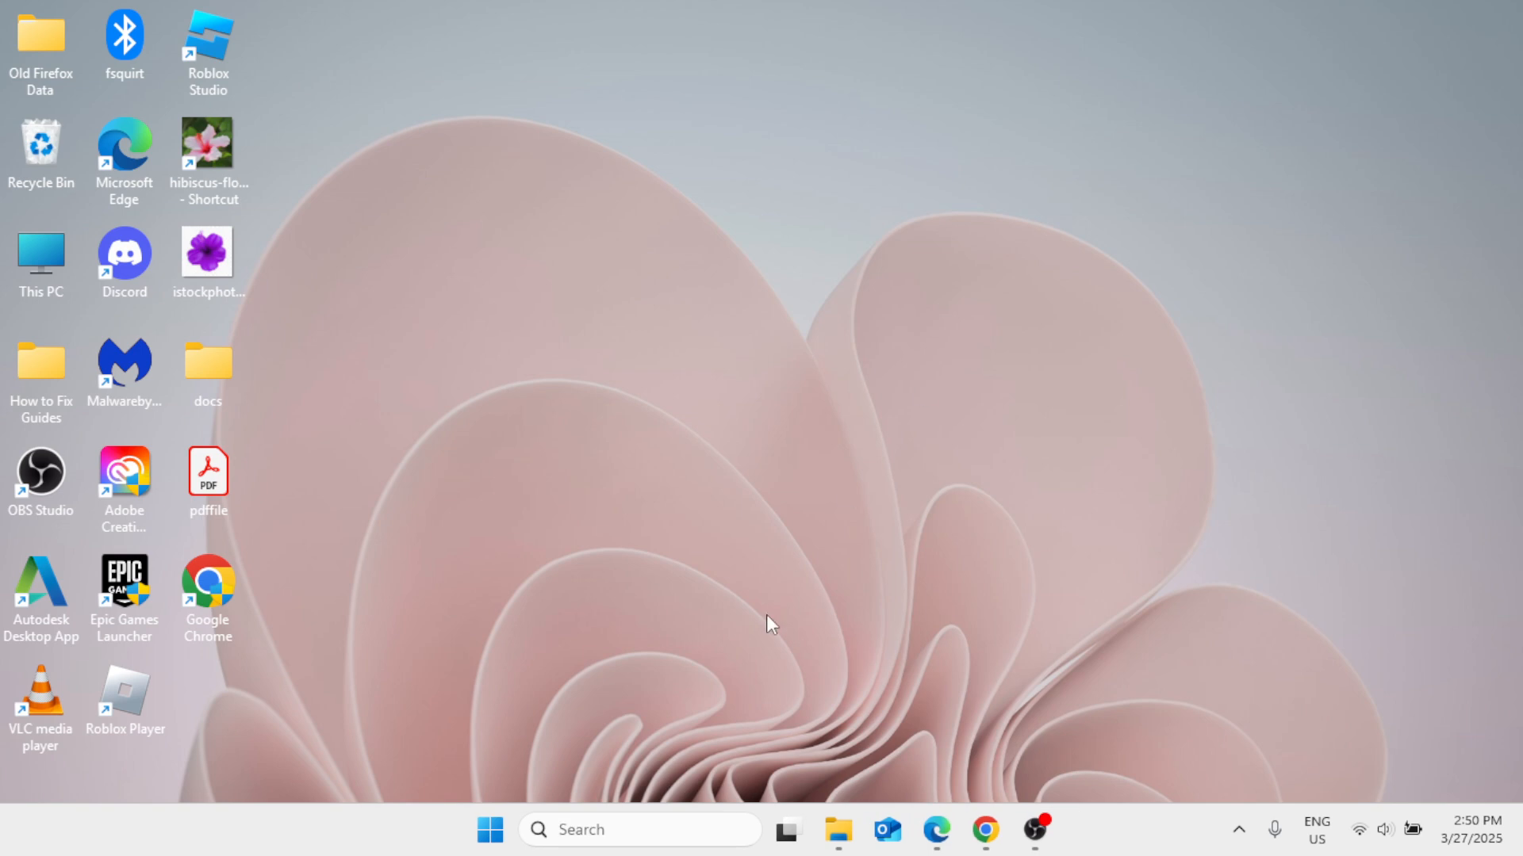
# Step: Show the options for shutting down, signing out or restarting the computer, and dismiss them
pyautogui.rightClick(496, 831)
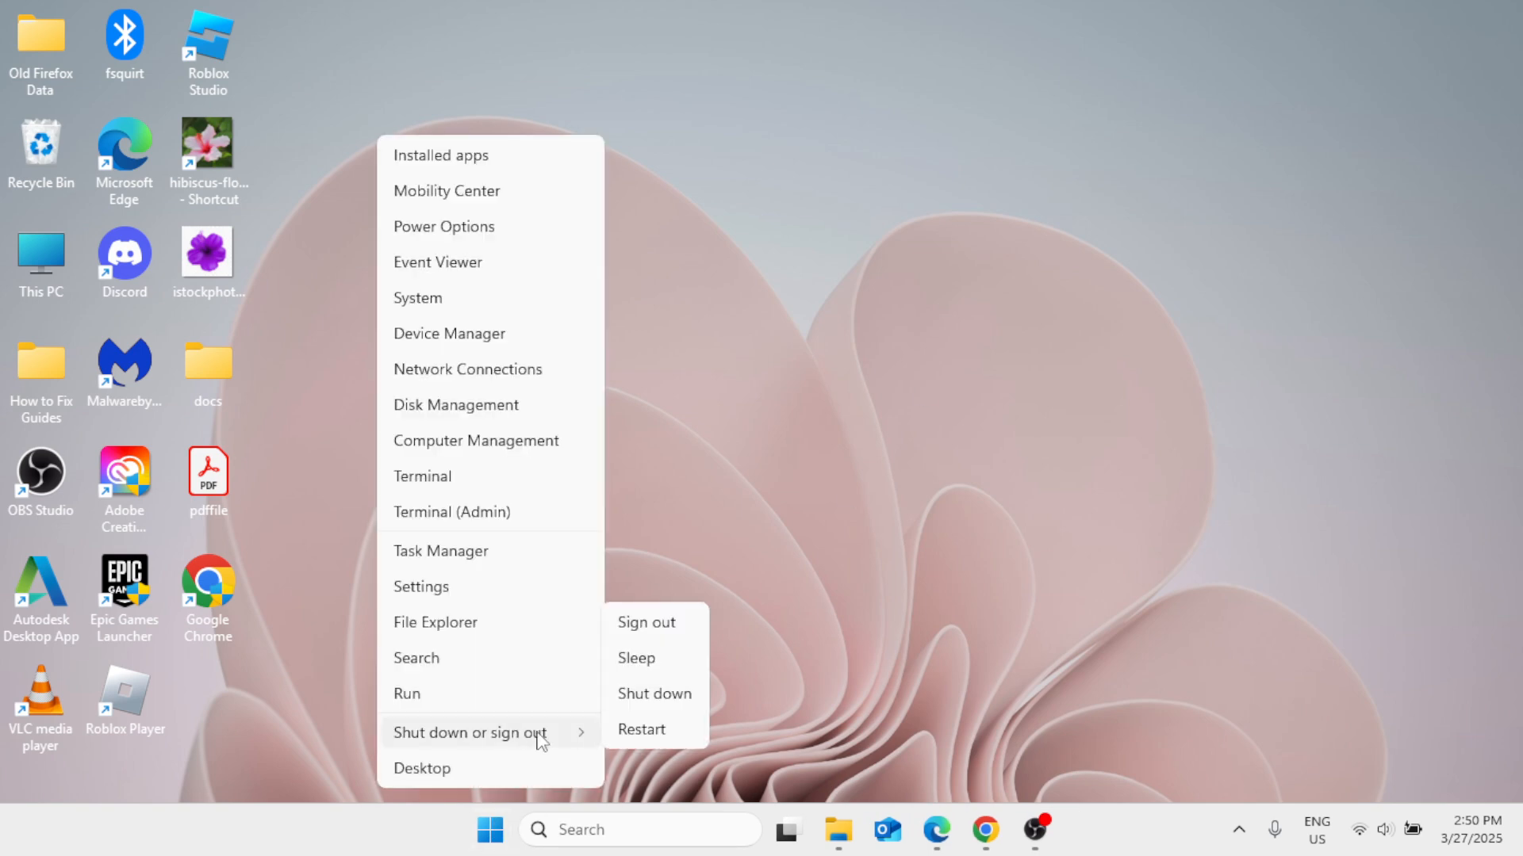
pyautogui.click(743, 454)
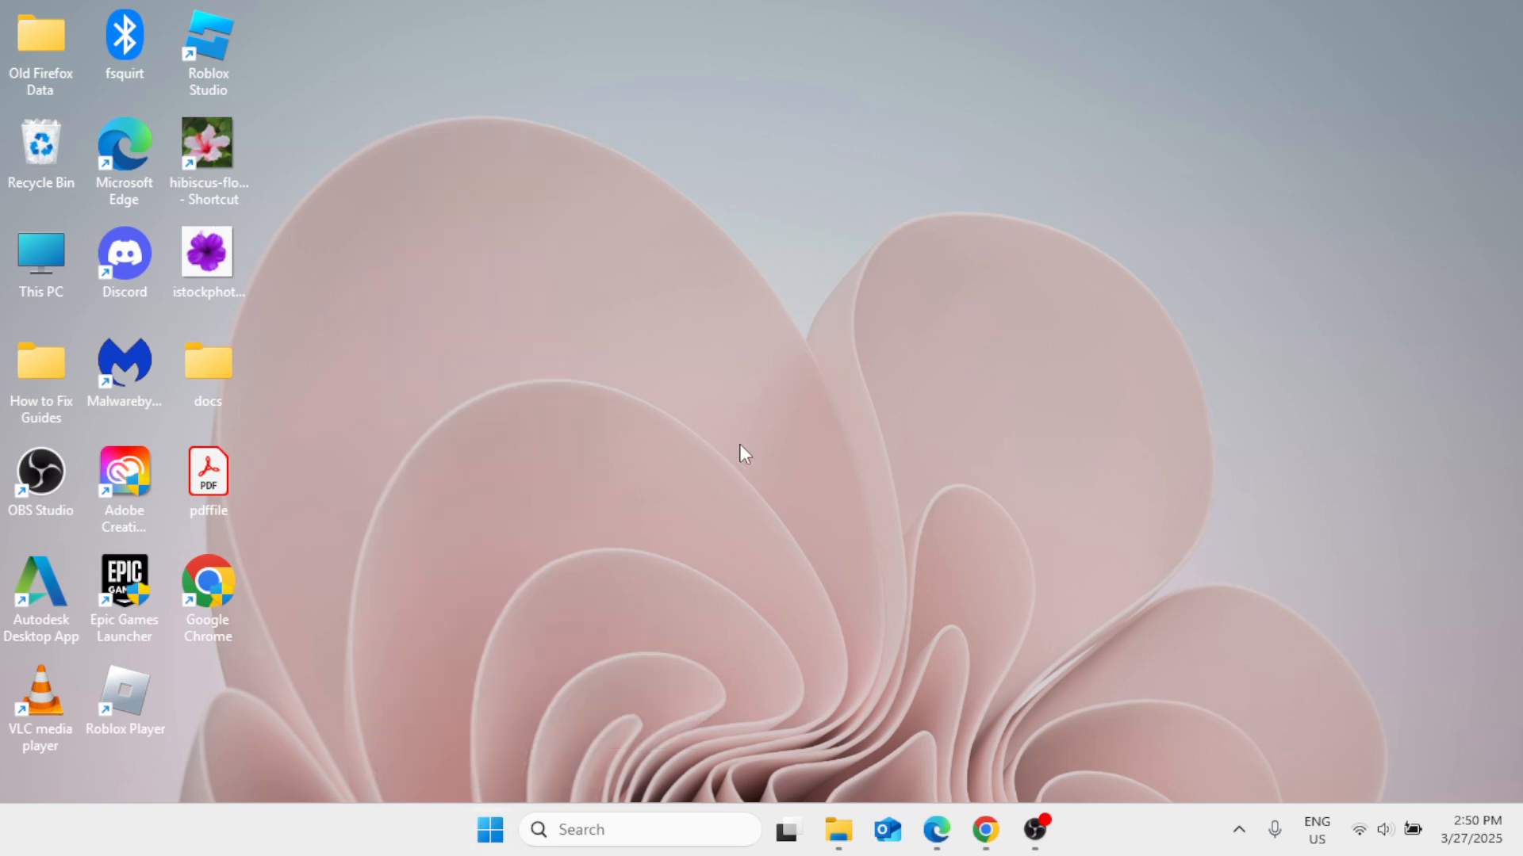